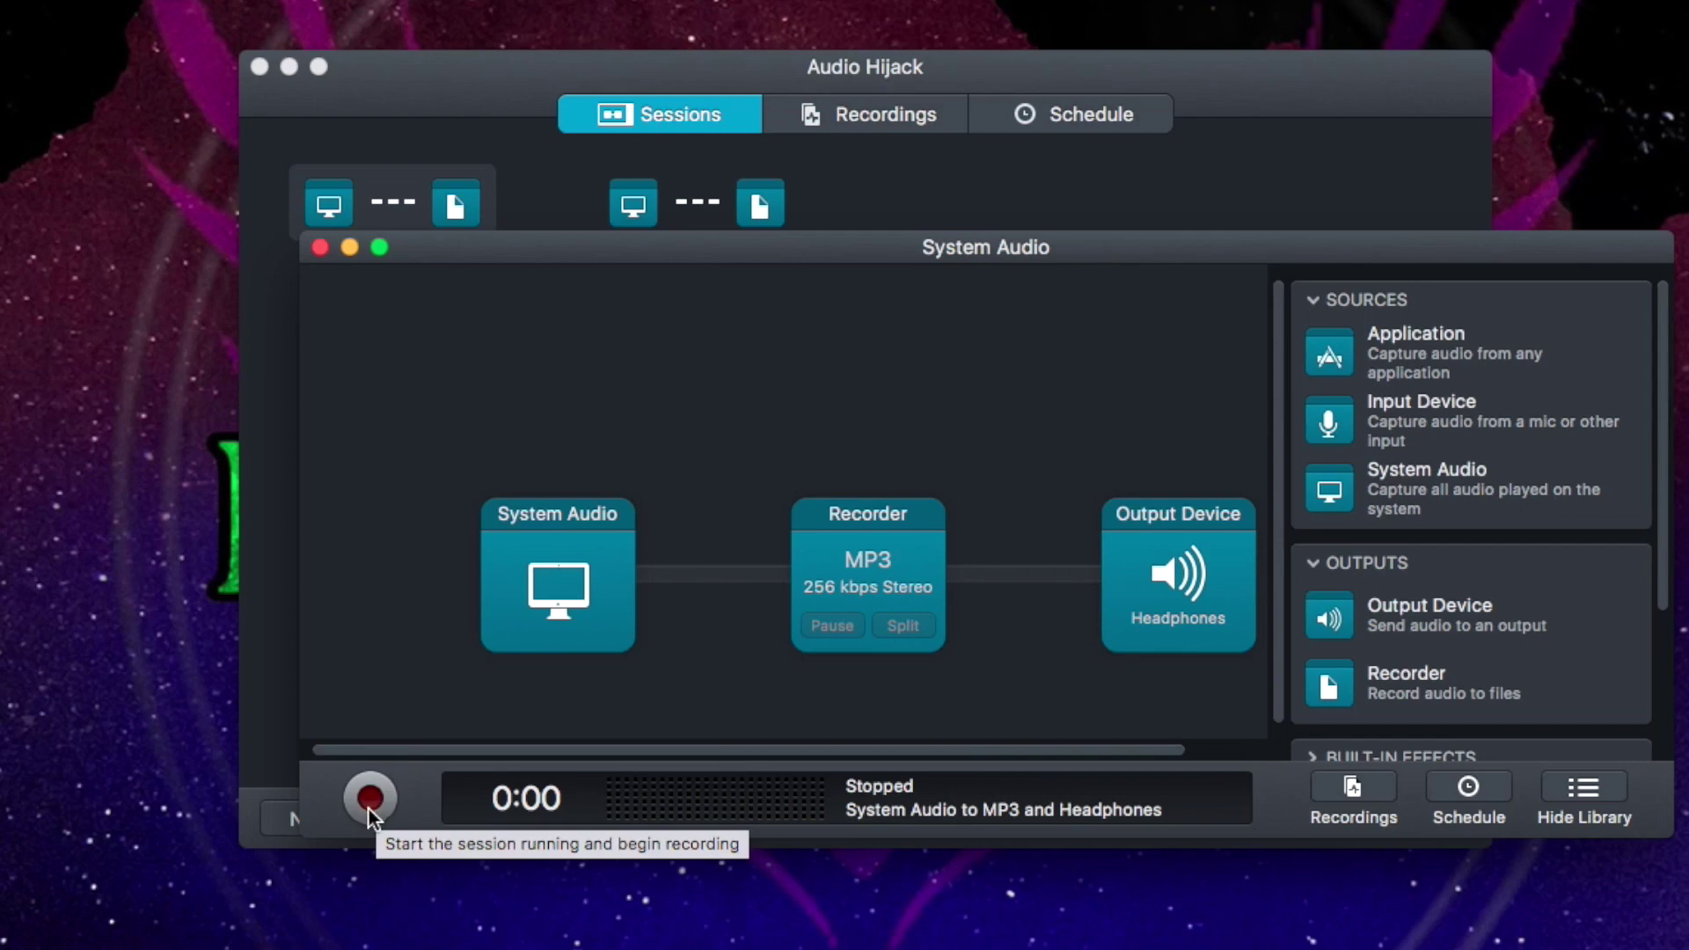
# Start recording in the System Audio session.
pyautogui.click(370, 798)
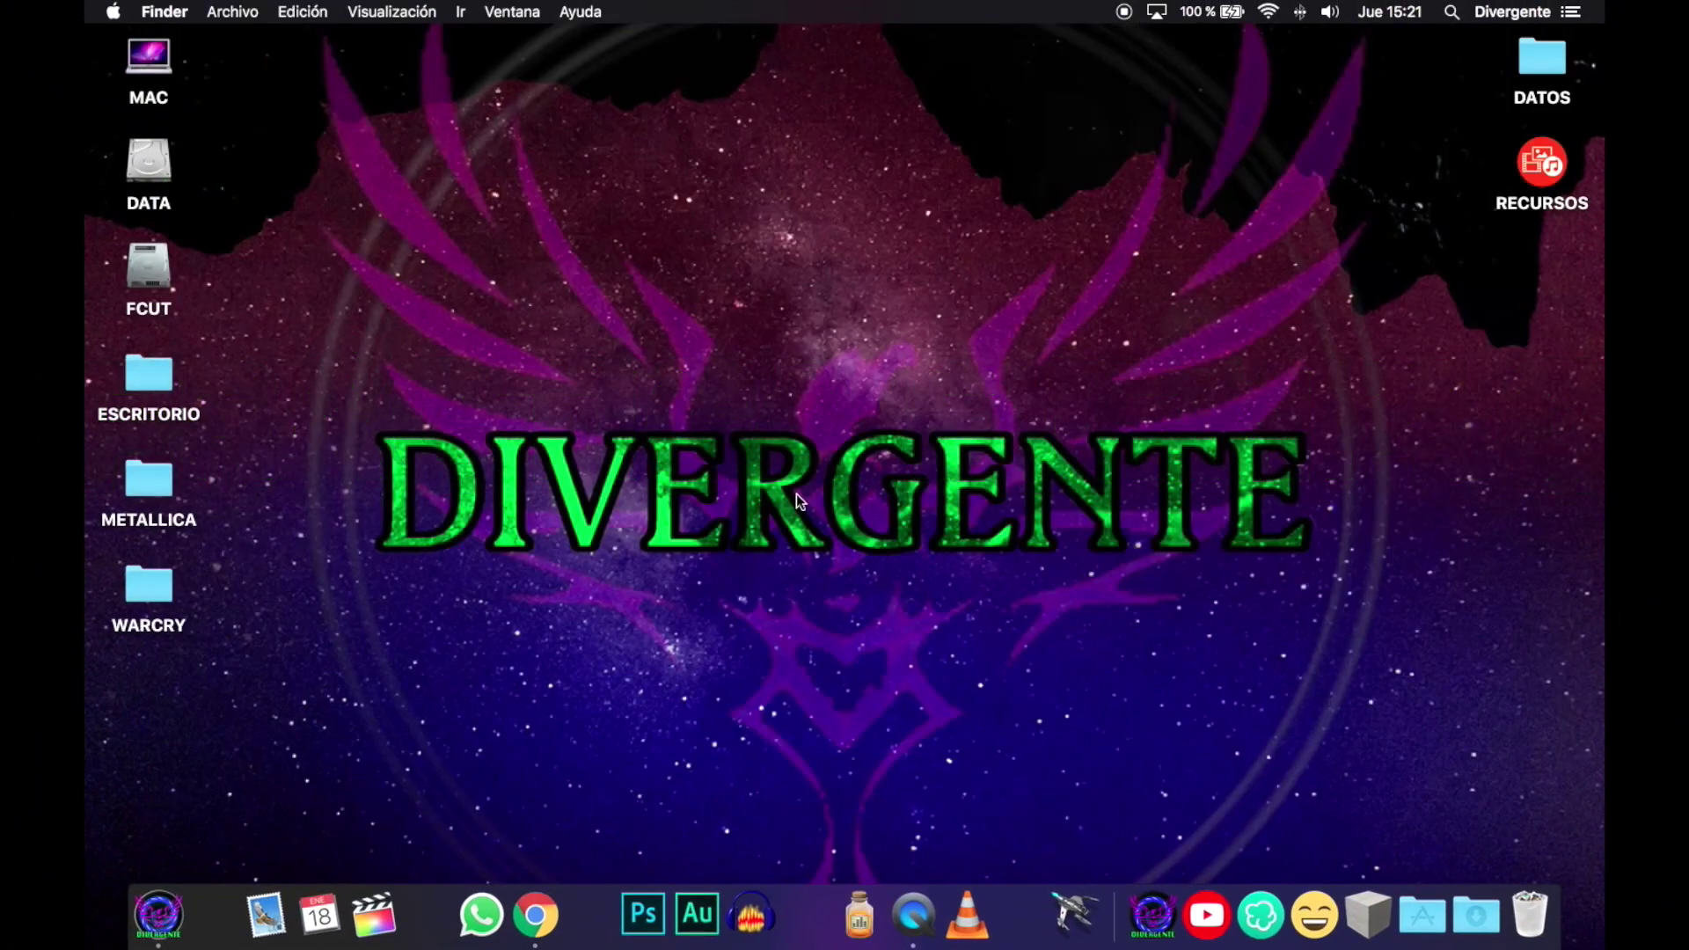
# Quit Google Chrome so that it does not add sound to the recording.
pyautogui.rightClick(535, 915)
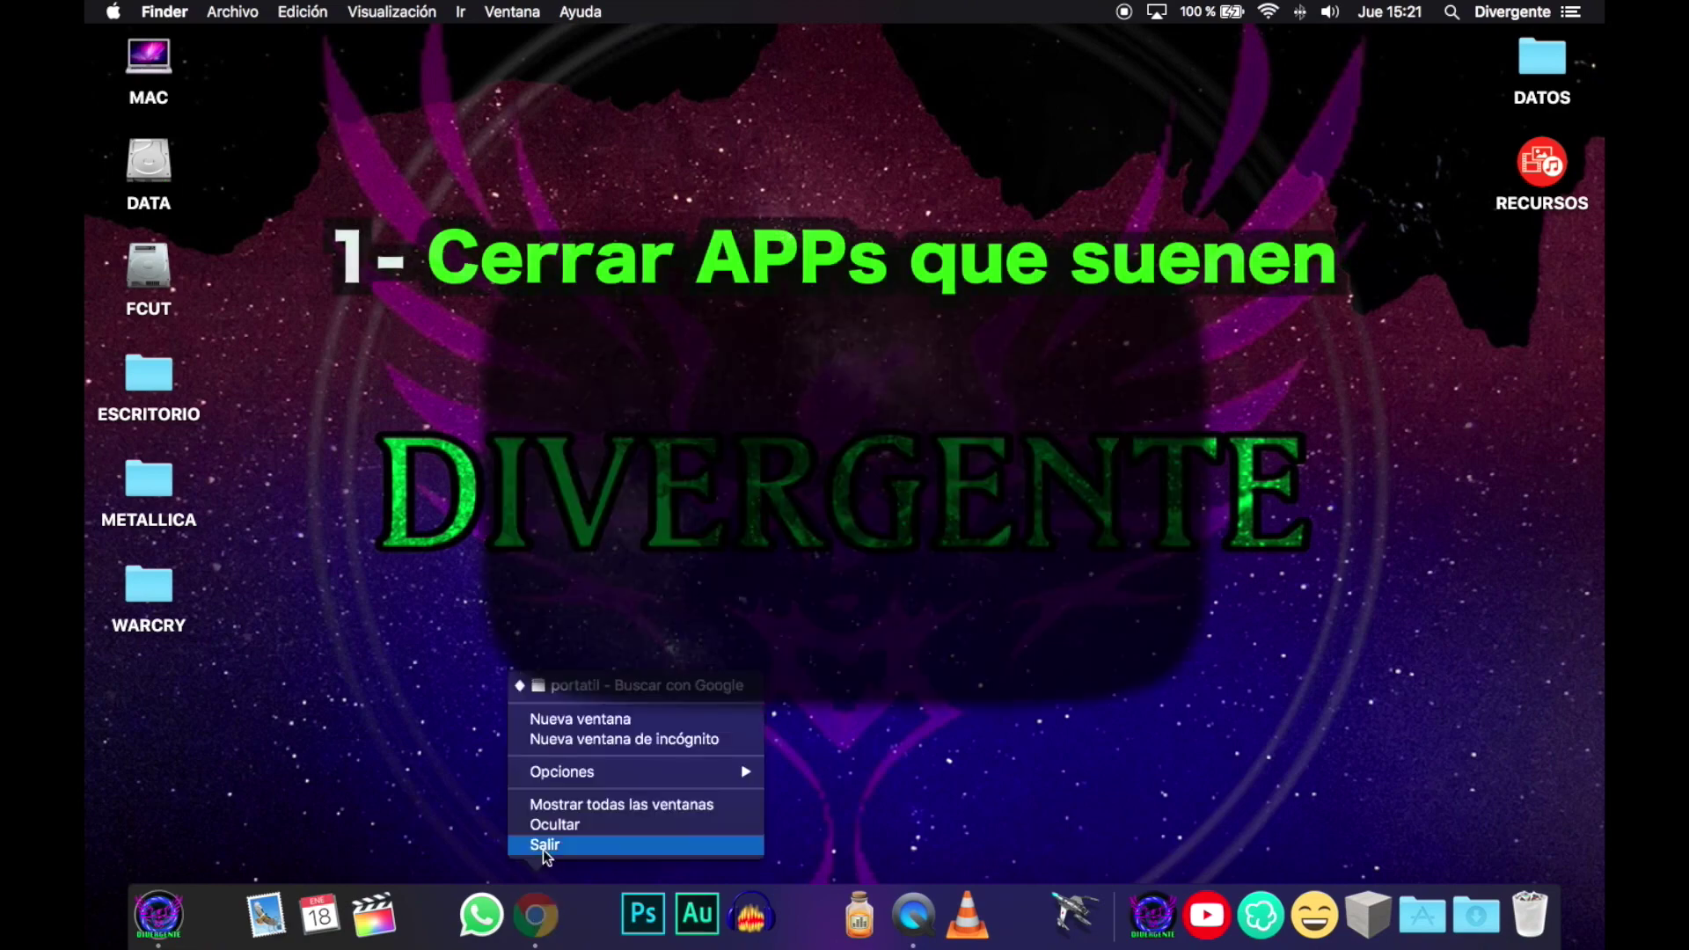
pyautogui.click(563, 844)
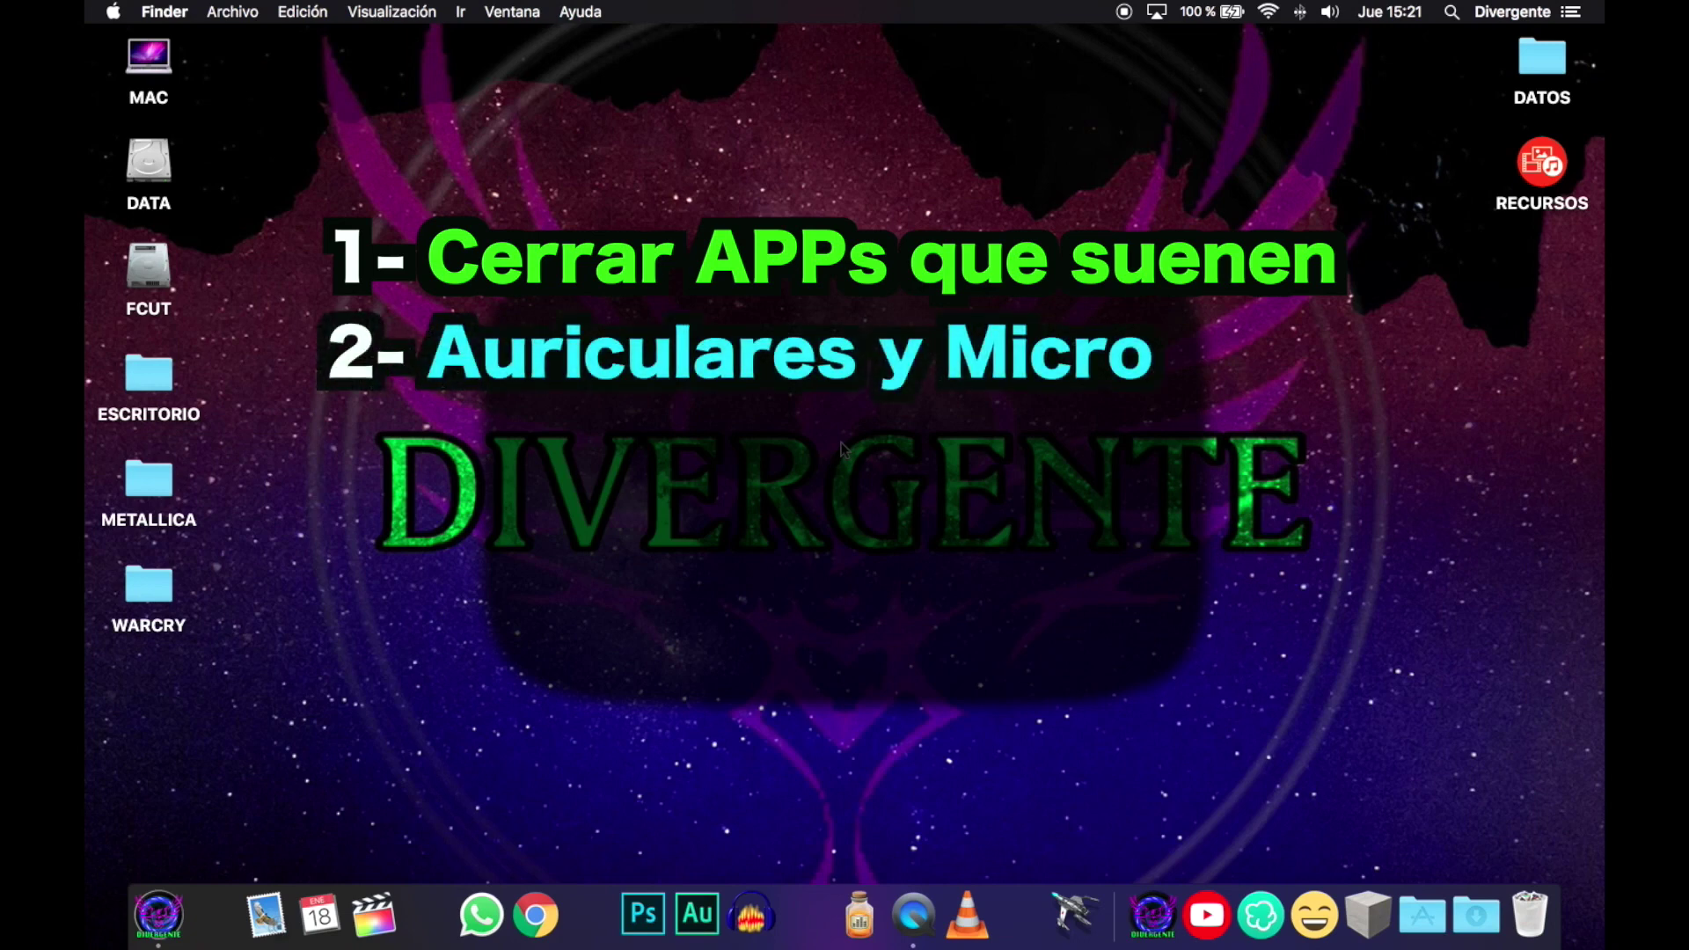
# Switch to QuickTime Player and look up its command for a new screen recording.
pyautogui.click(913, 915)
pyautogui.click(314, 12)
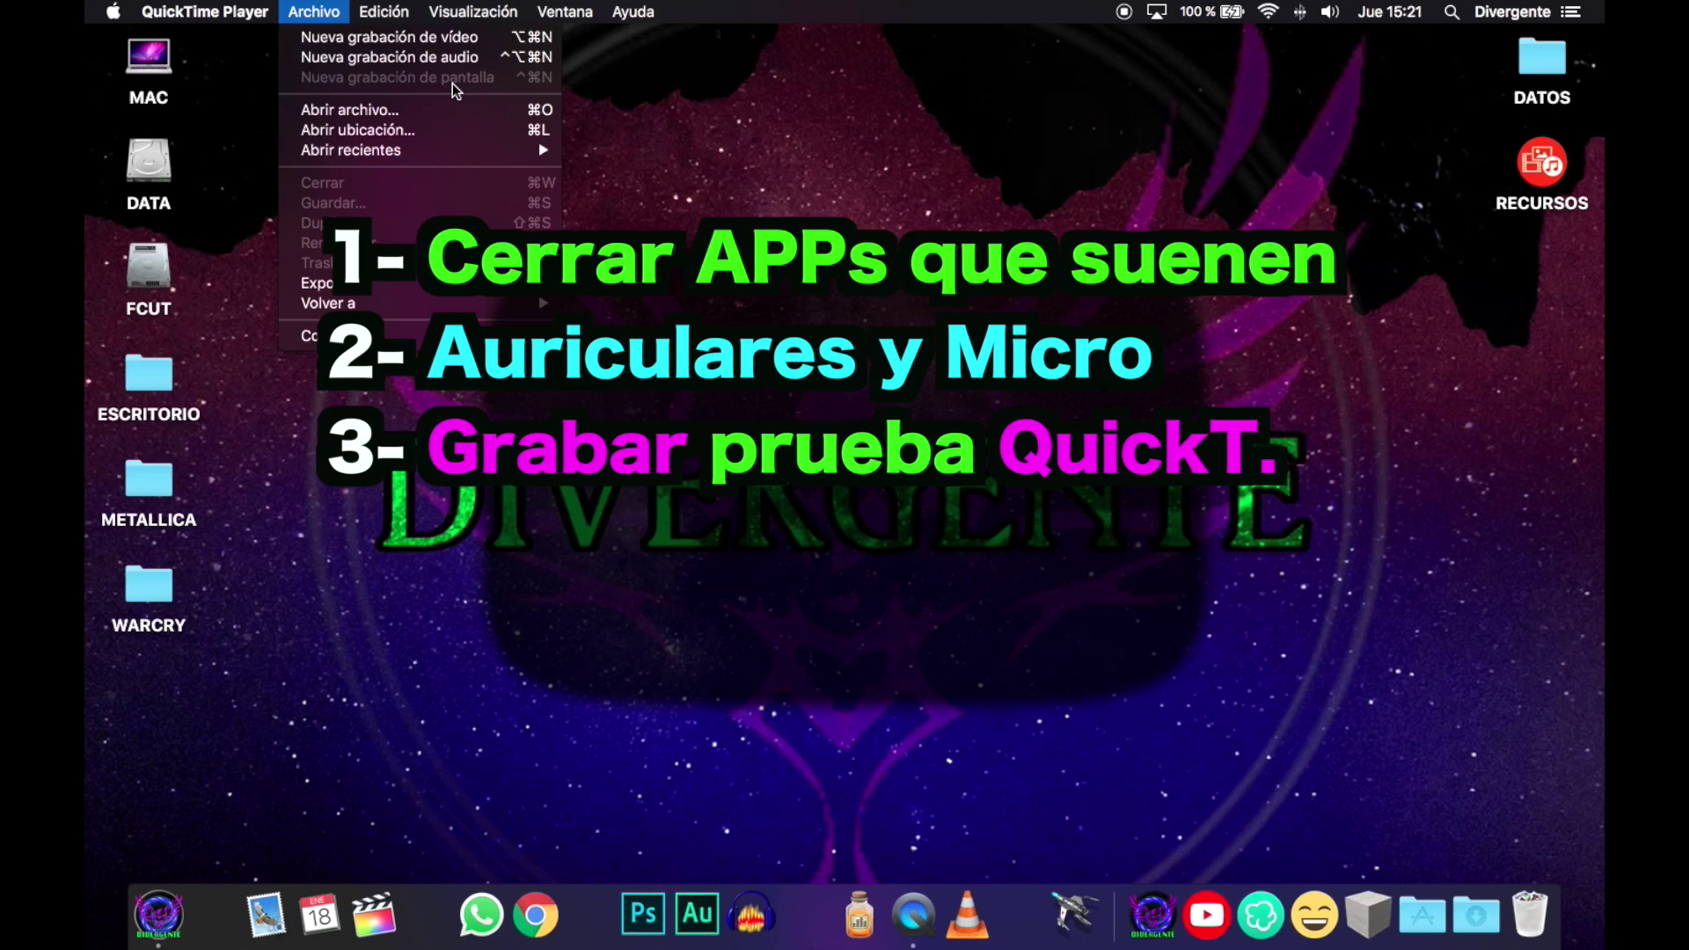
pyautogui.click(1139, 35)
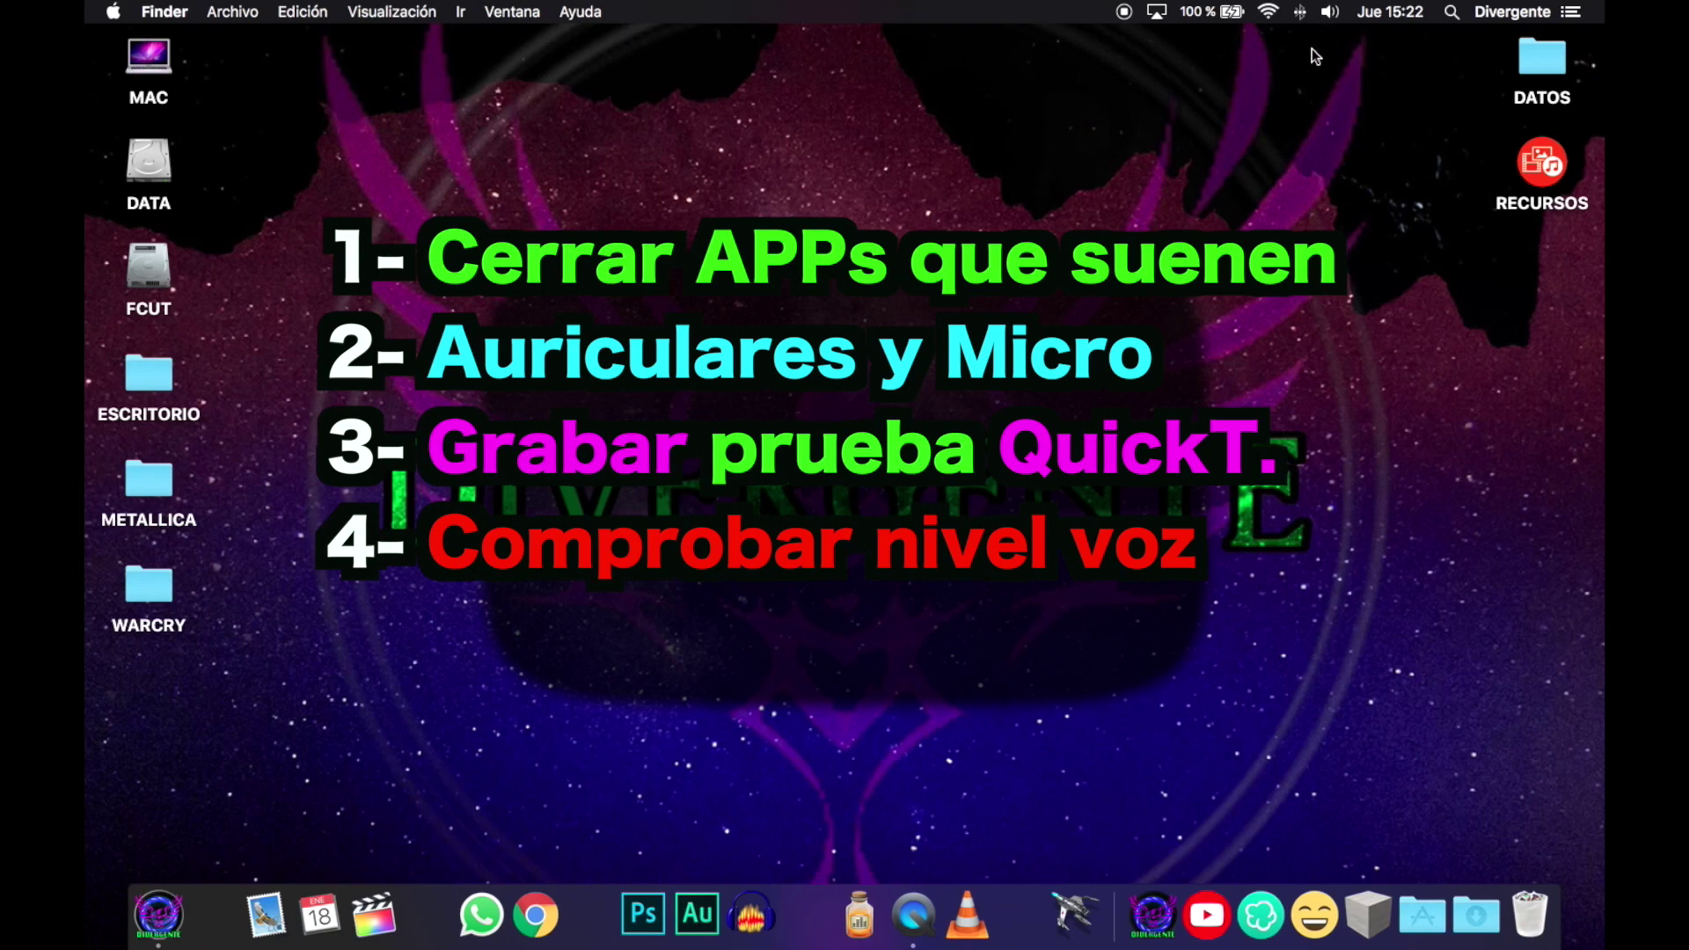
# Check the sound output device and open the macOS Sound preferences.
pyautogui.click(1330, 11)
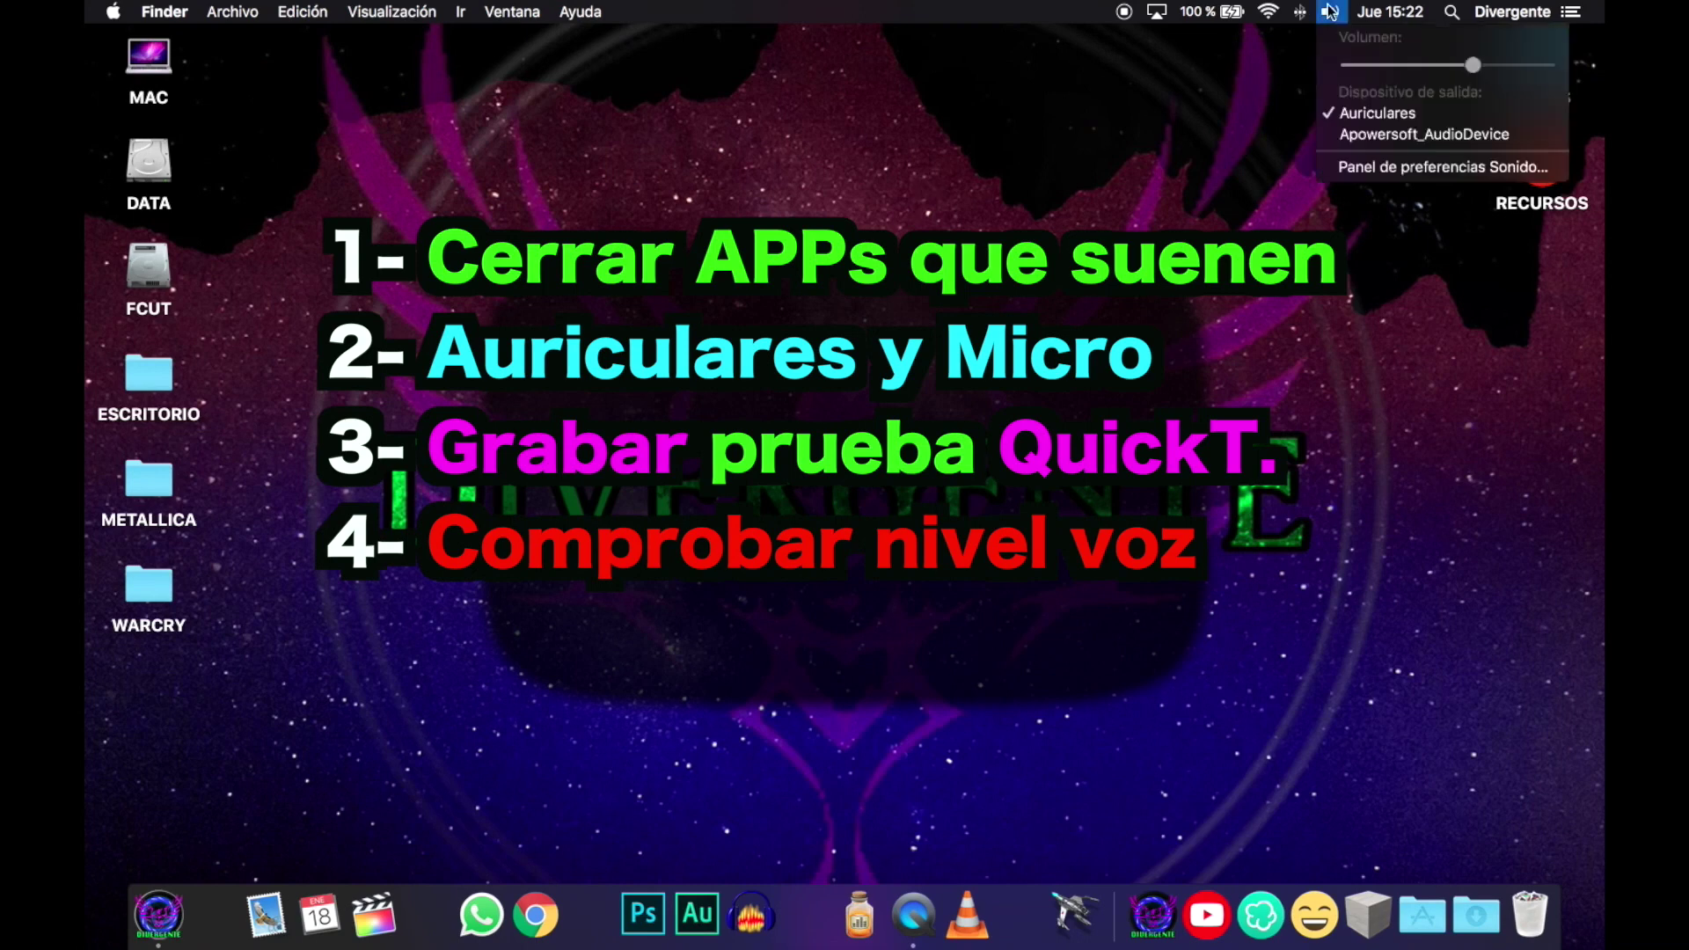
pyautogui.click(1463, 168)
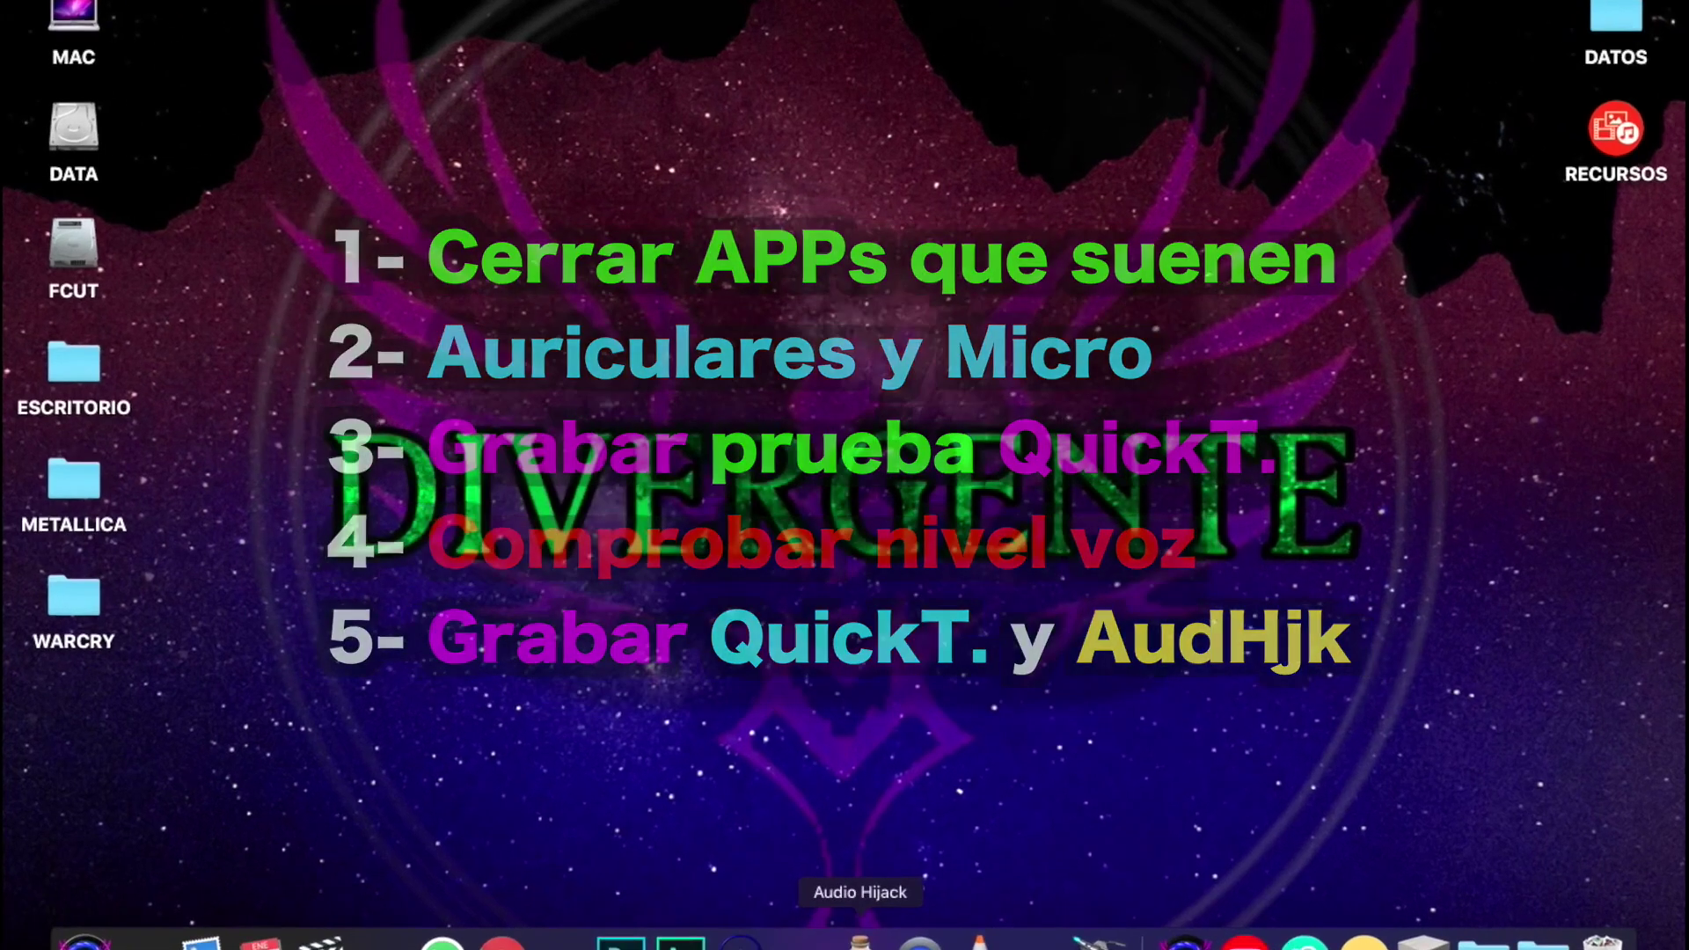
# Switch to Audio Hijack, open the first System Audio session and start recording it.
pyautogui.click(860, 940)
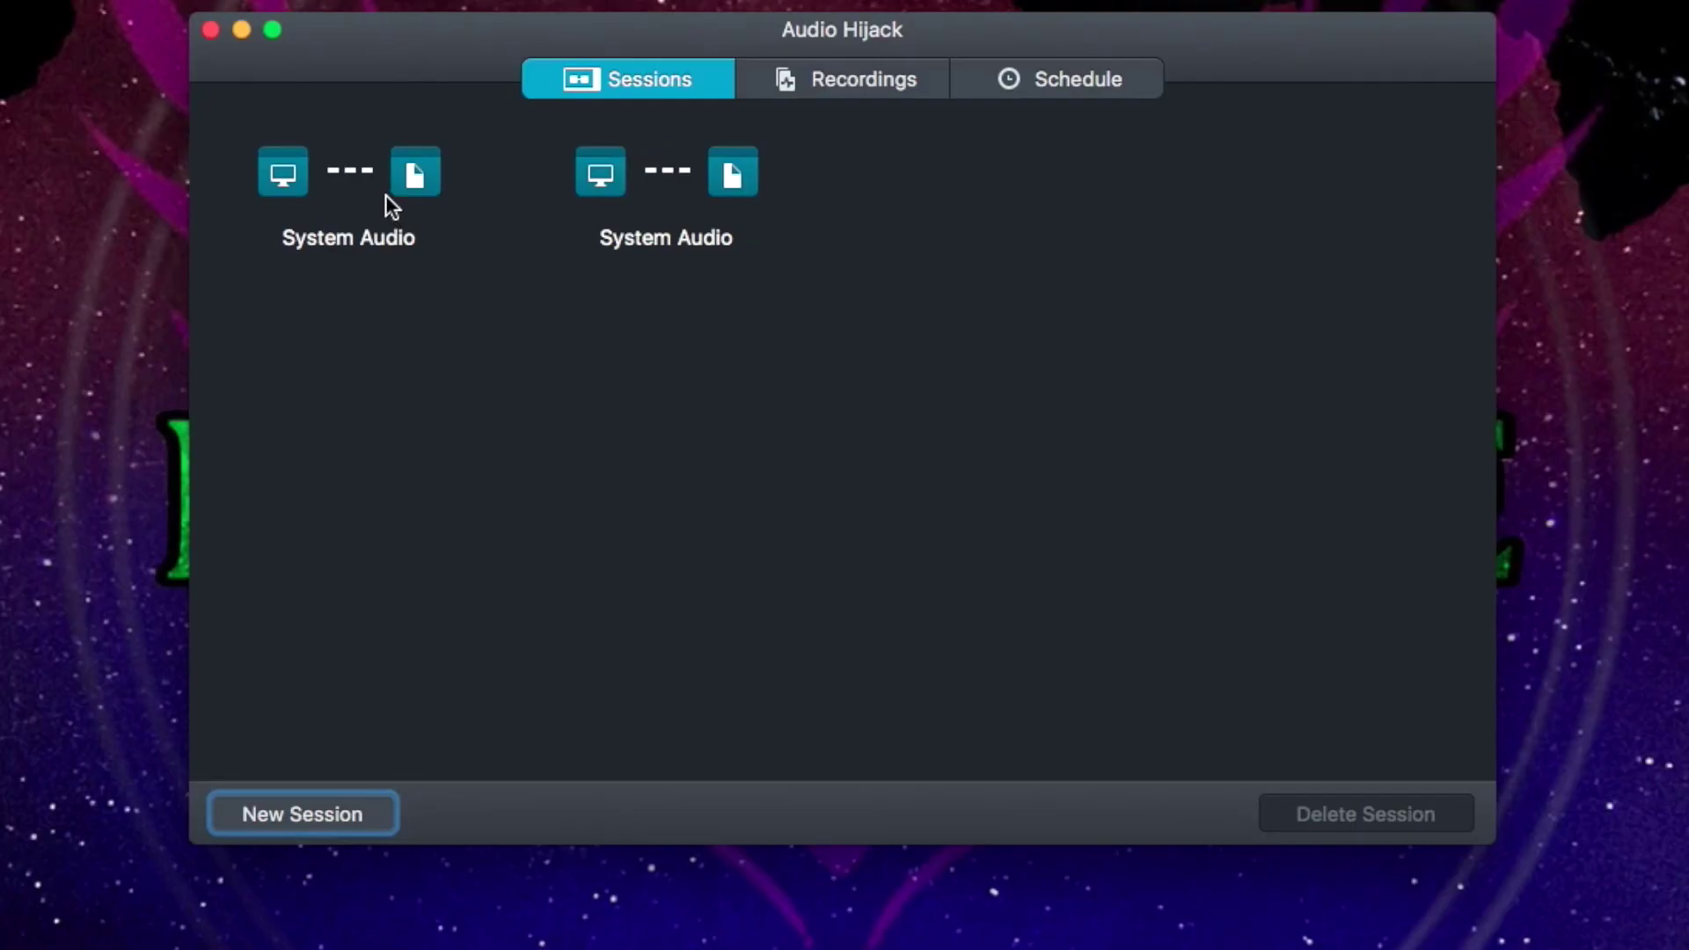
pyautogui.click(385, 195)
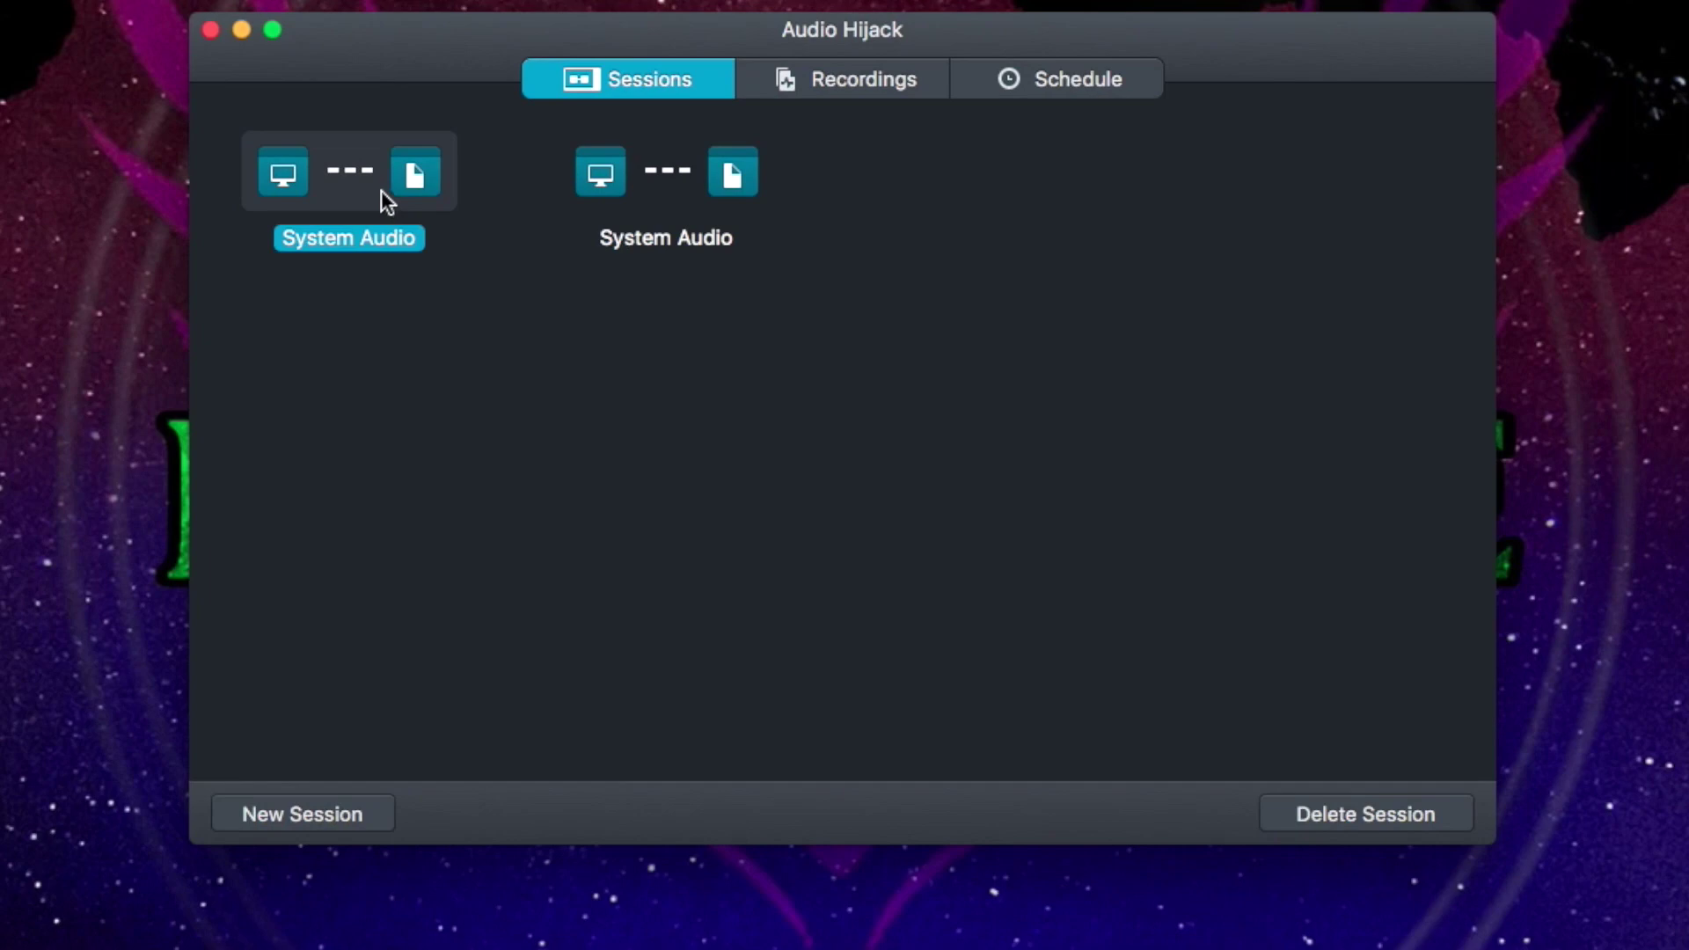
pyautogui.doubleClick(356, 192)
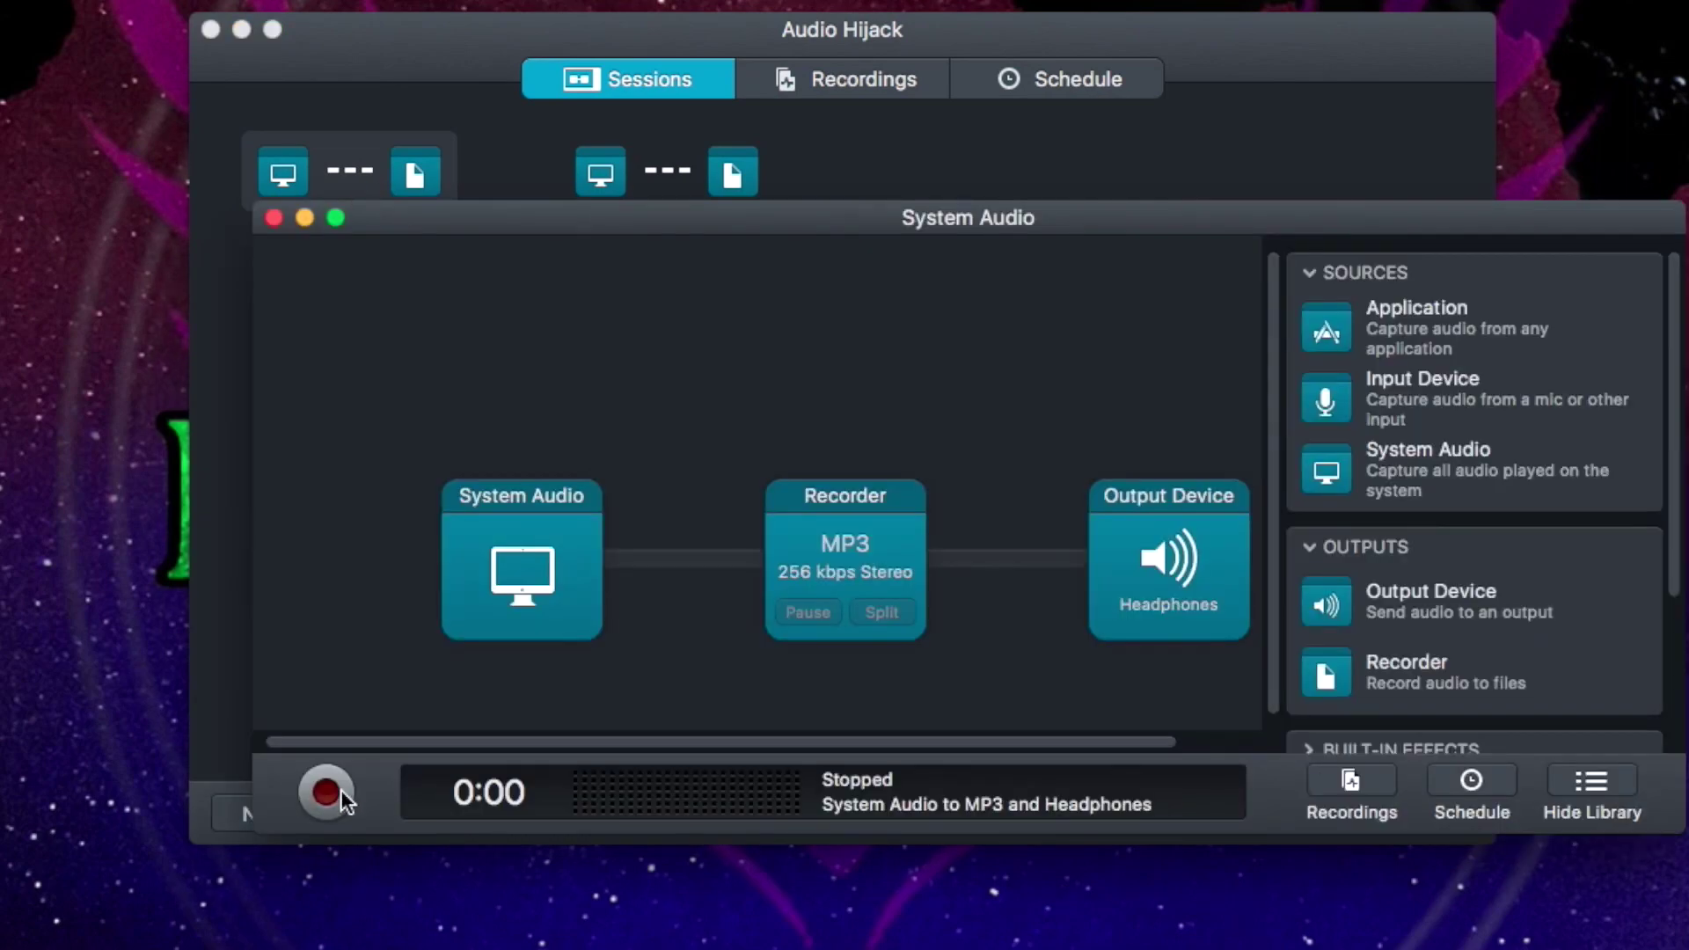
pyautogui.click(342, 790)
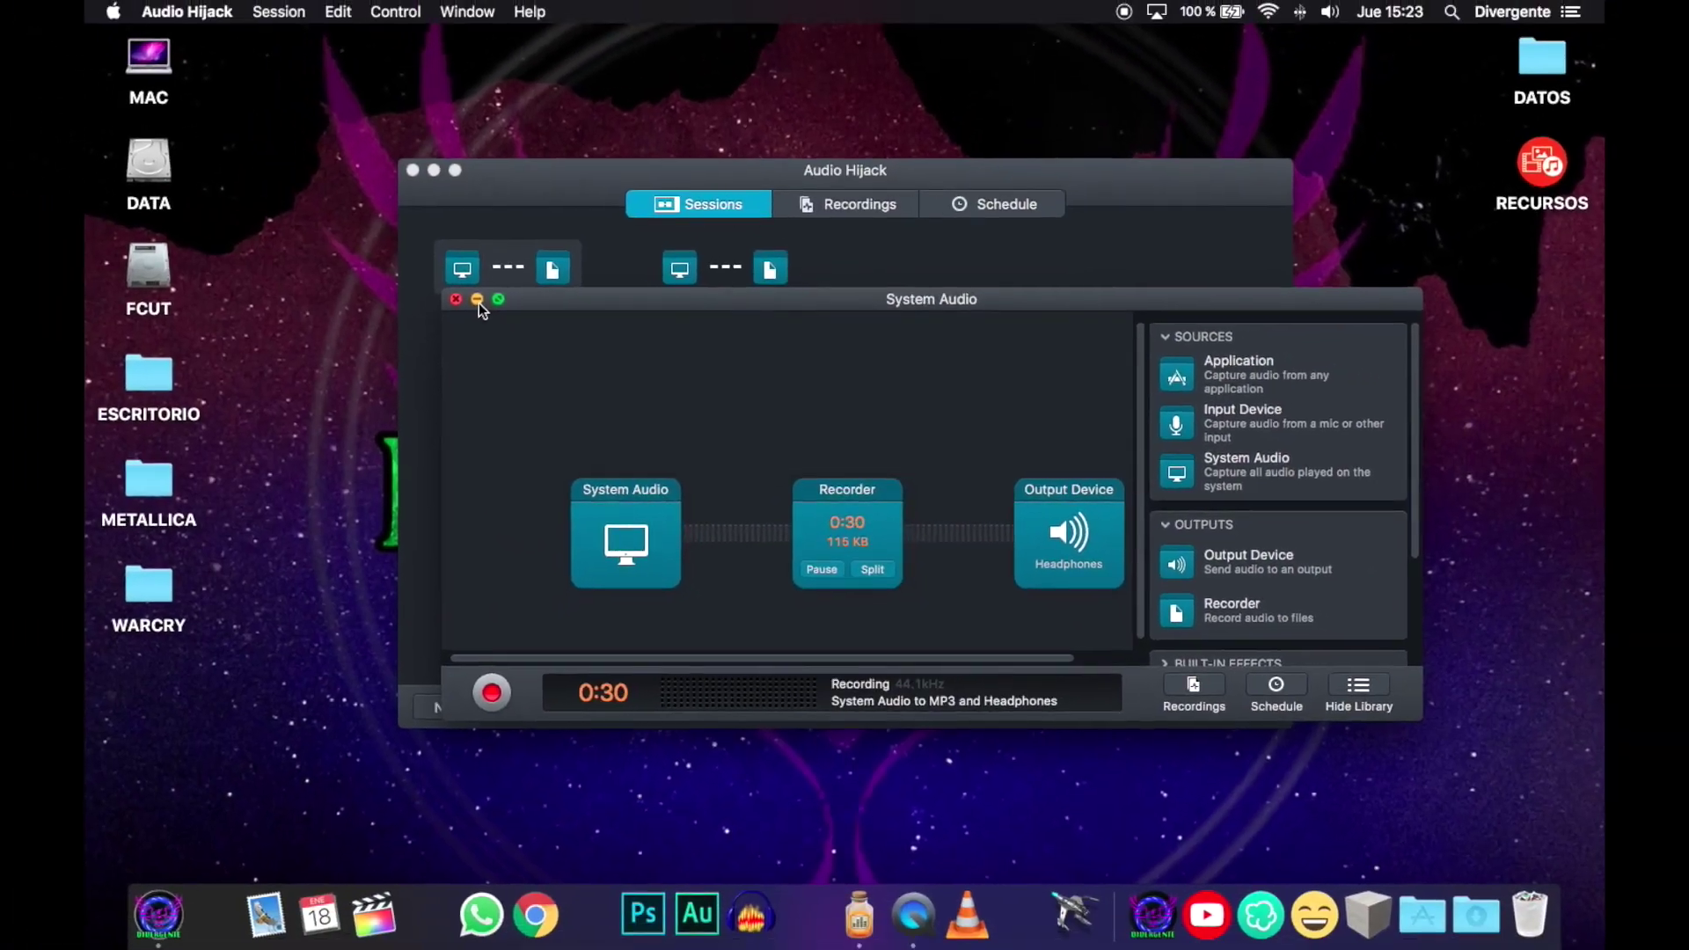
# Minimise the System Audio session window and the main Audio Hijack window.
pyautogui.click(479, 302)
pyautogui.click(434, 170)
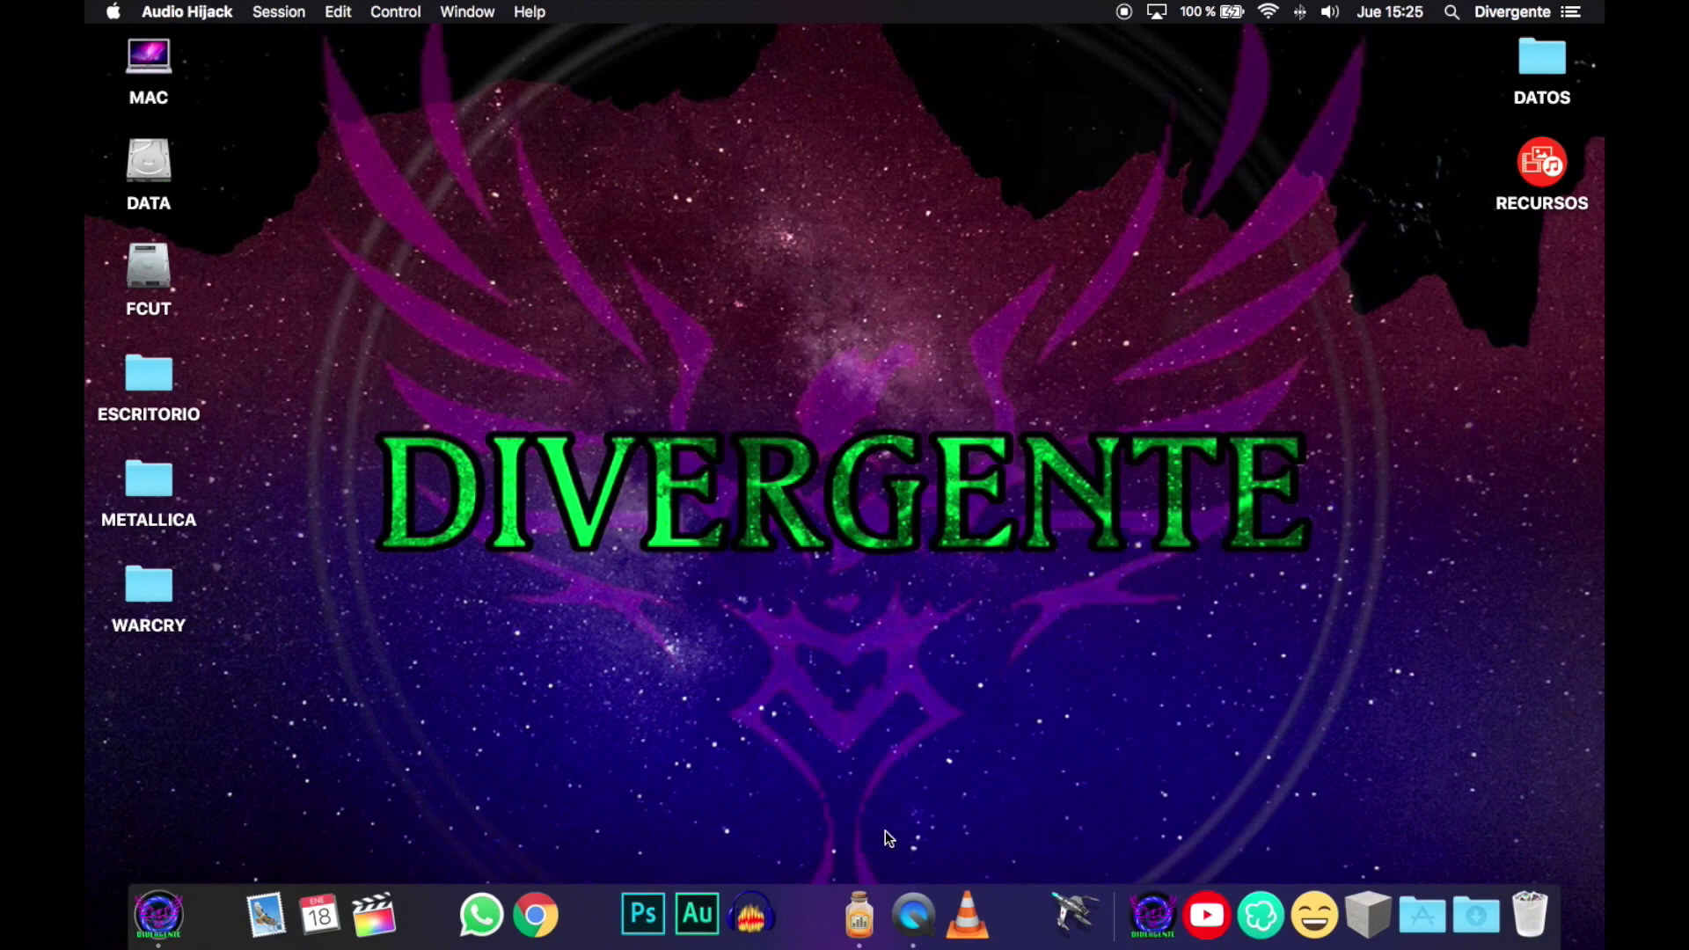
# Switch to Google Chrome, open youtube.com and search for "sonido moneda mario".
pyautogui.click(536, 915)
pyautogui.write('youtube.com')
pyautogui.press('Return')
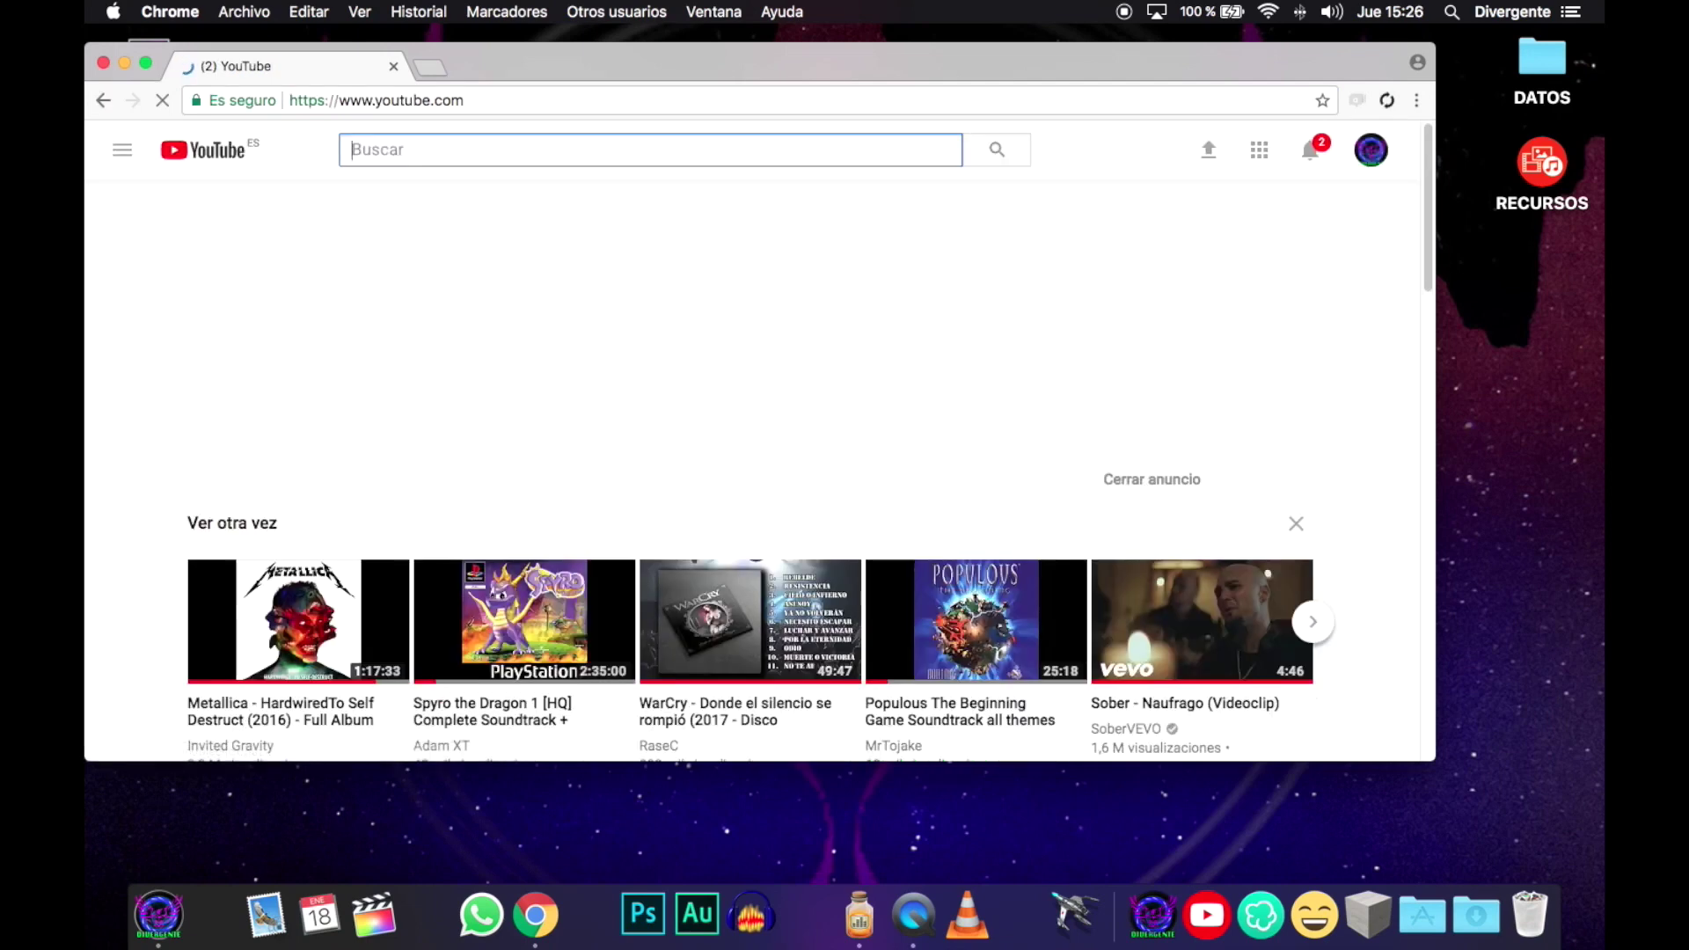
pyautogui.write('sonido moneda mario')
pyautogui.press('Return')
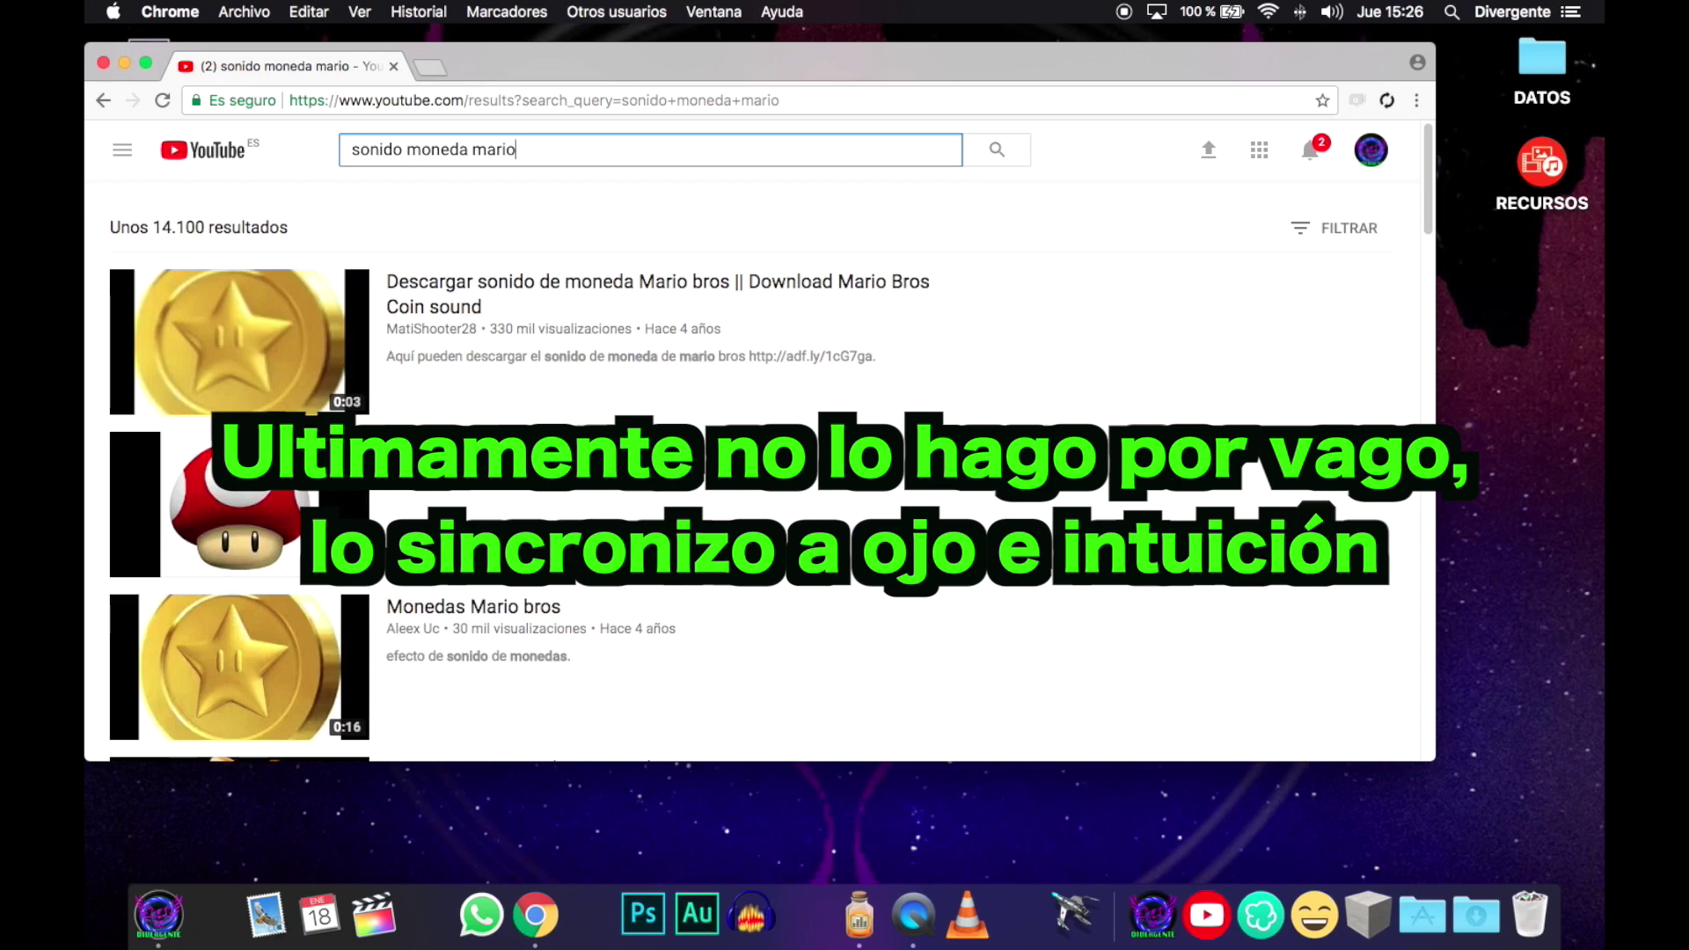
# Play the "Sonido moneda de Mario Bros" video as a sync sound and close its tab.
pyautogui.moveTo(669, 47); pyautogui.dragTo(765, 66)
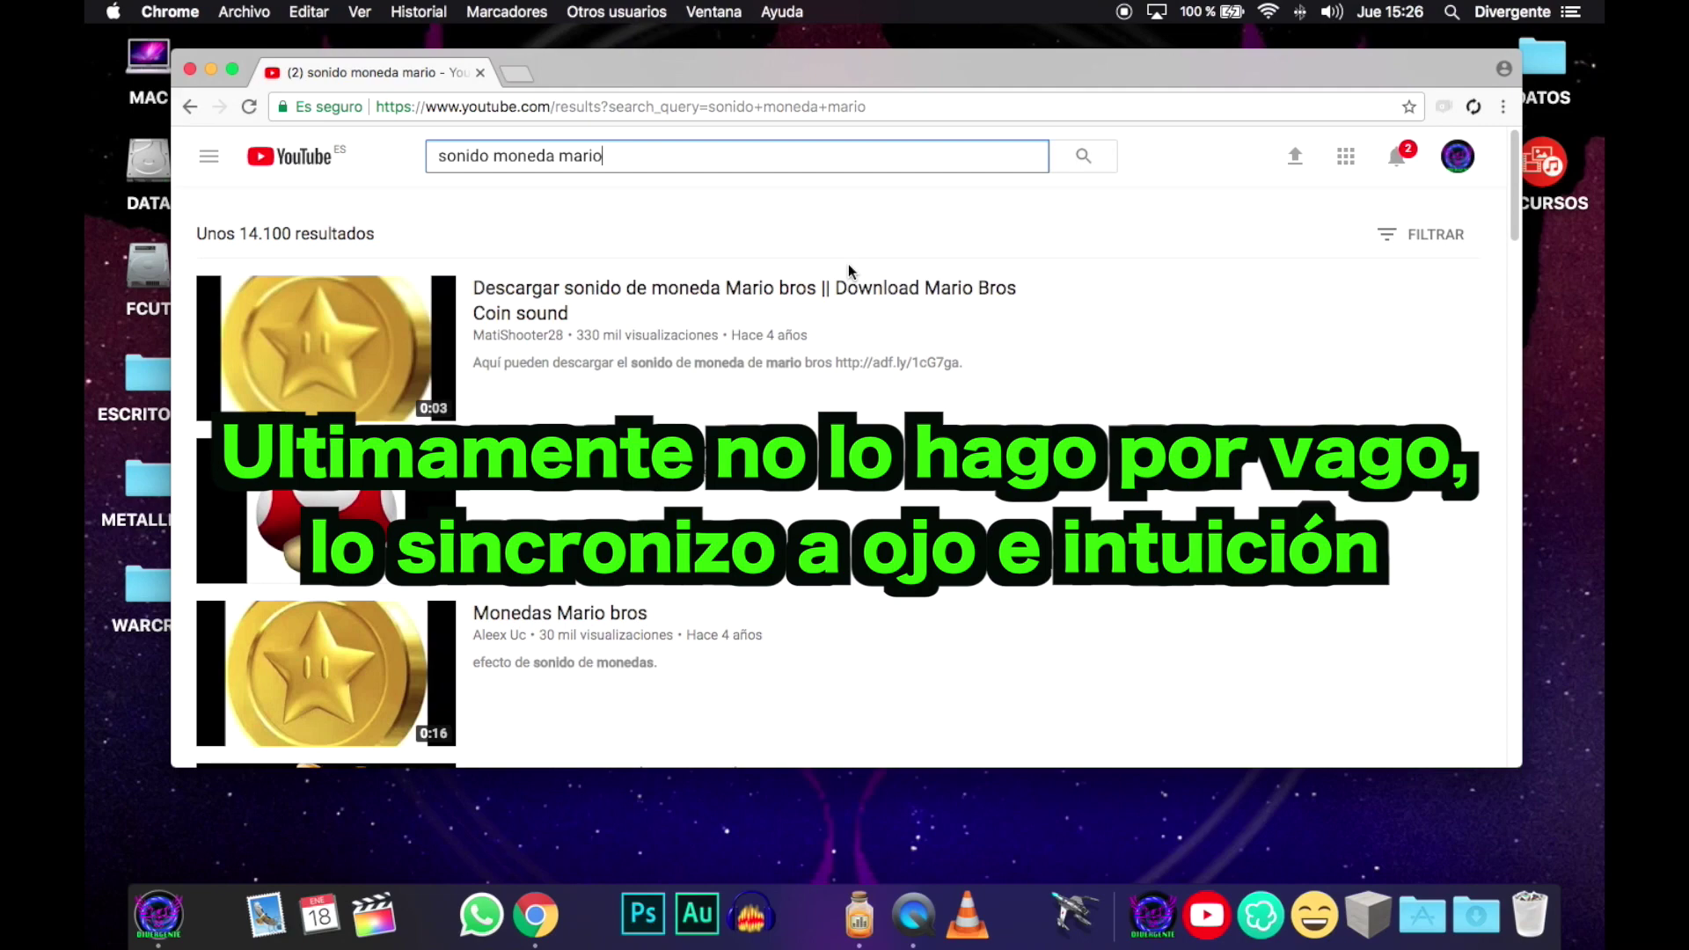
pyautogui.click(352, 511)
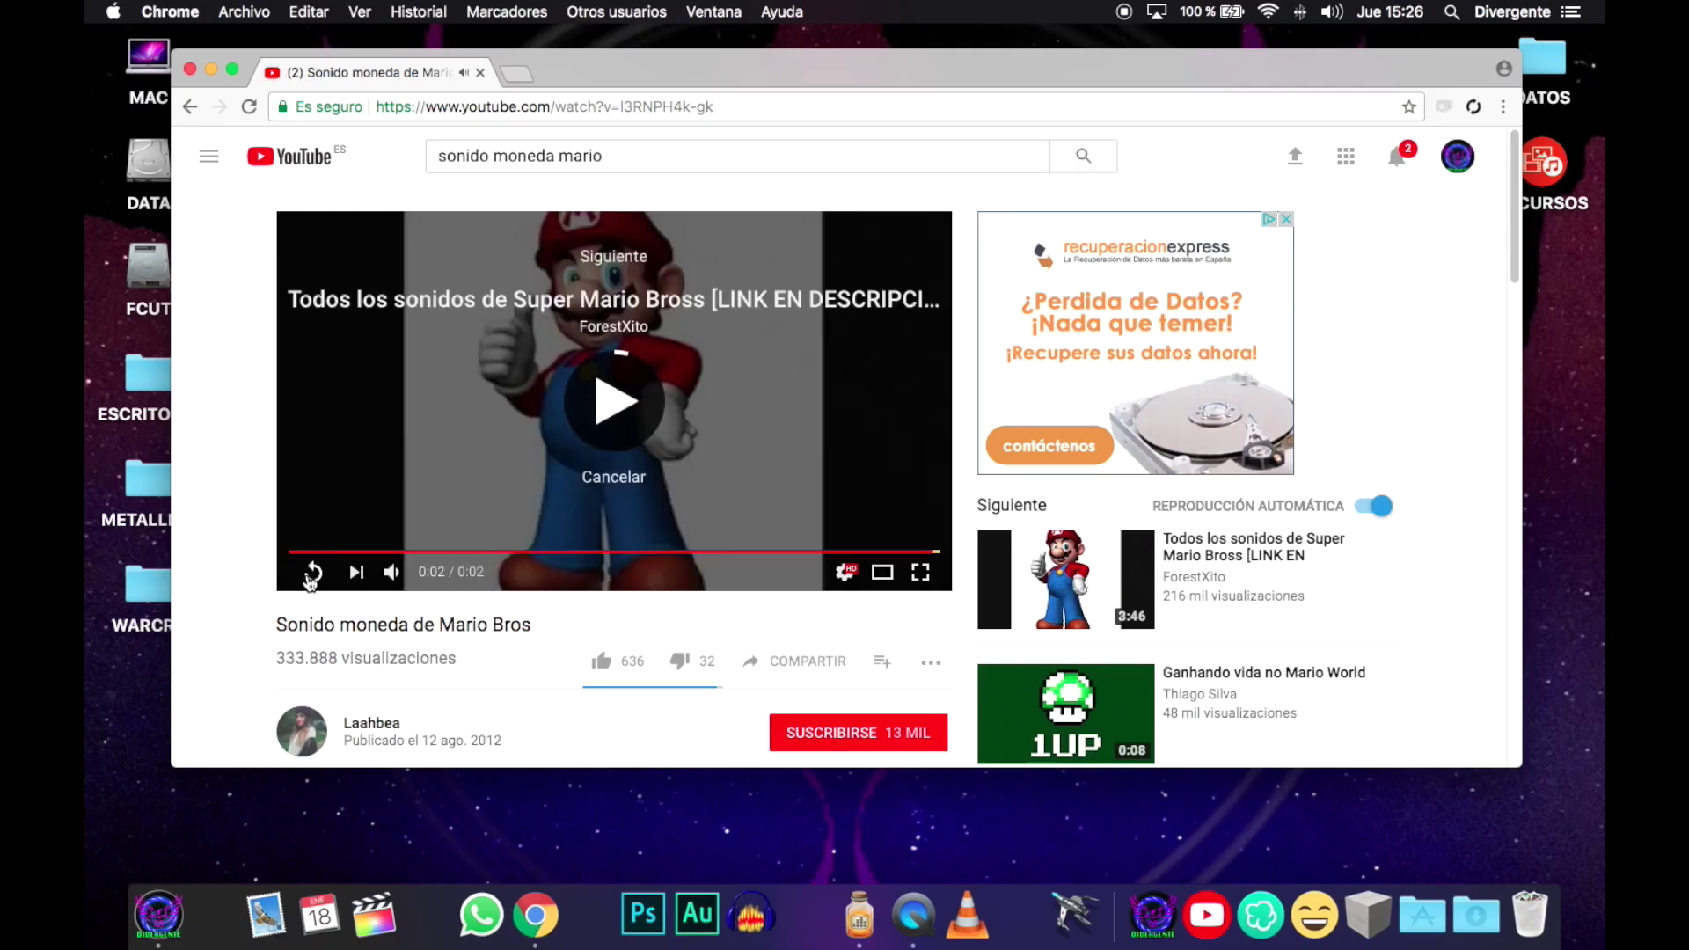
pyautogui.click(480, 73)
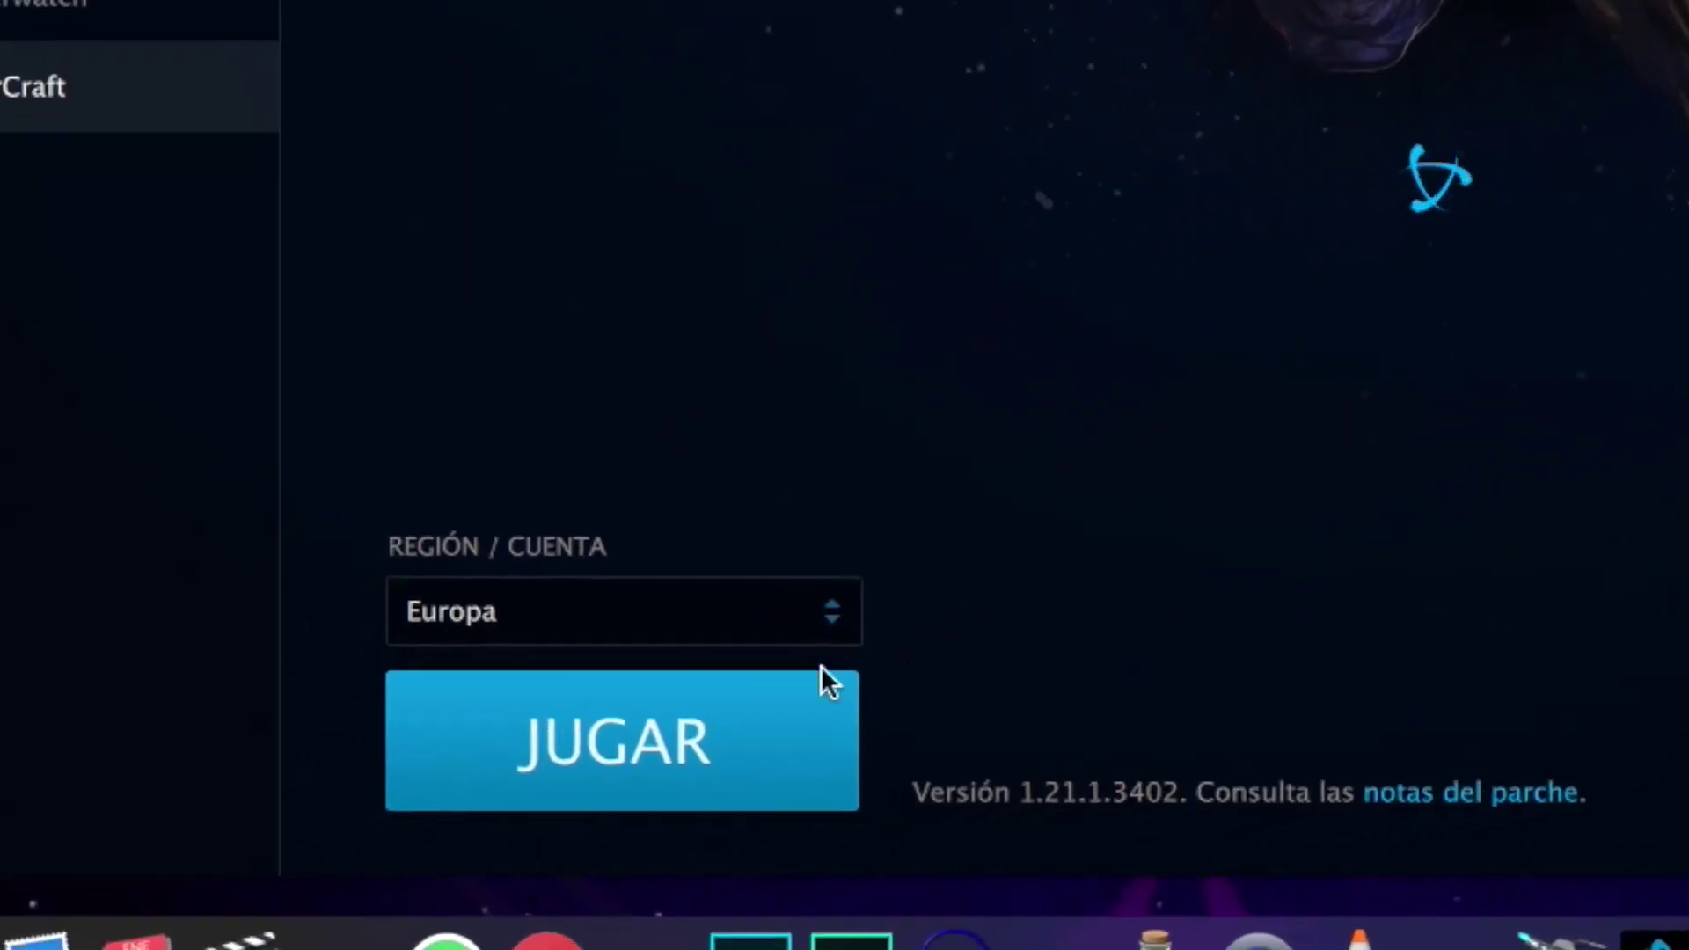
# Launch StarCraft from Battle.net in the Europa region and start a Brood War expansion game.
pyautogui.click(792, 713)
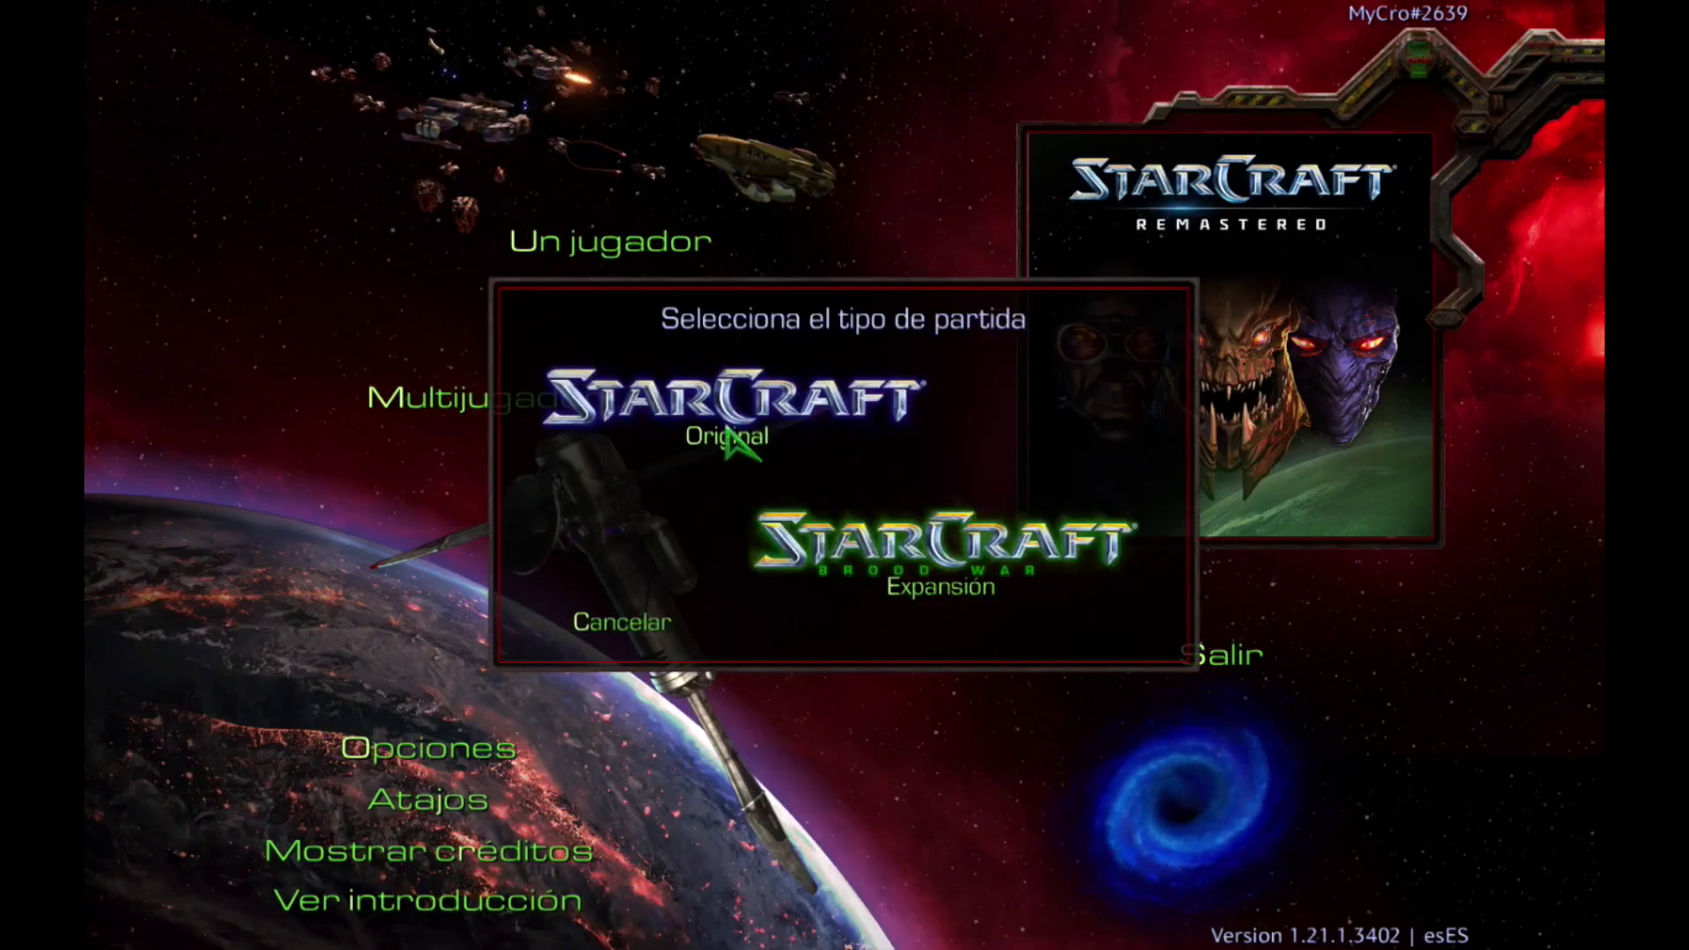
pyautogui.click(924, 598)
pyautogui.press('Return')
pyautogui.click(754, 690)
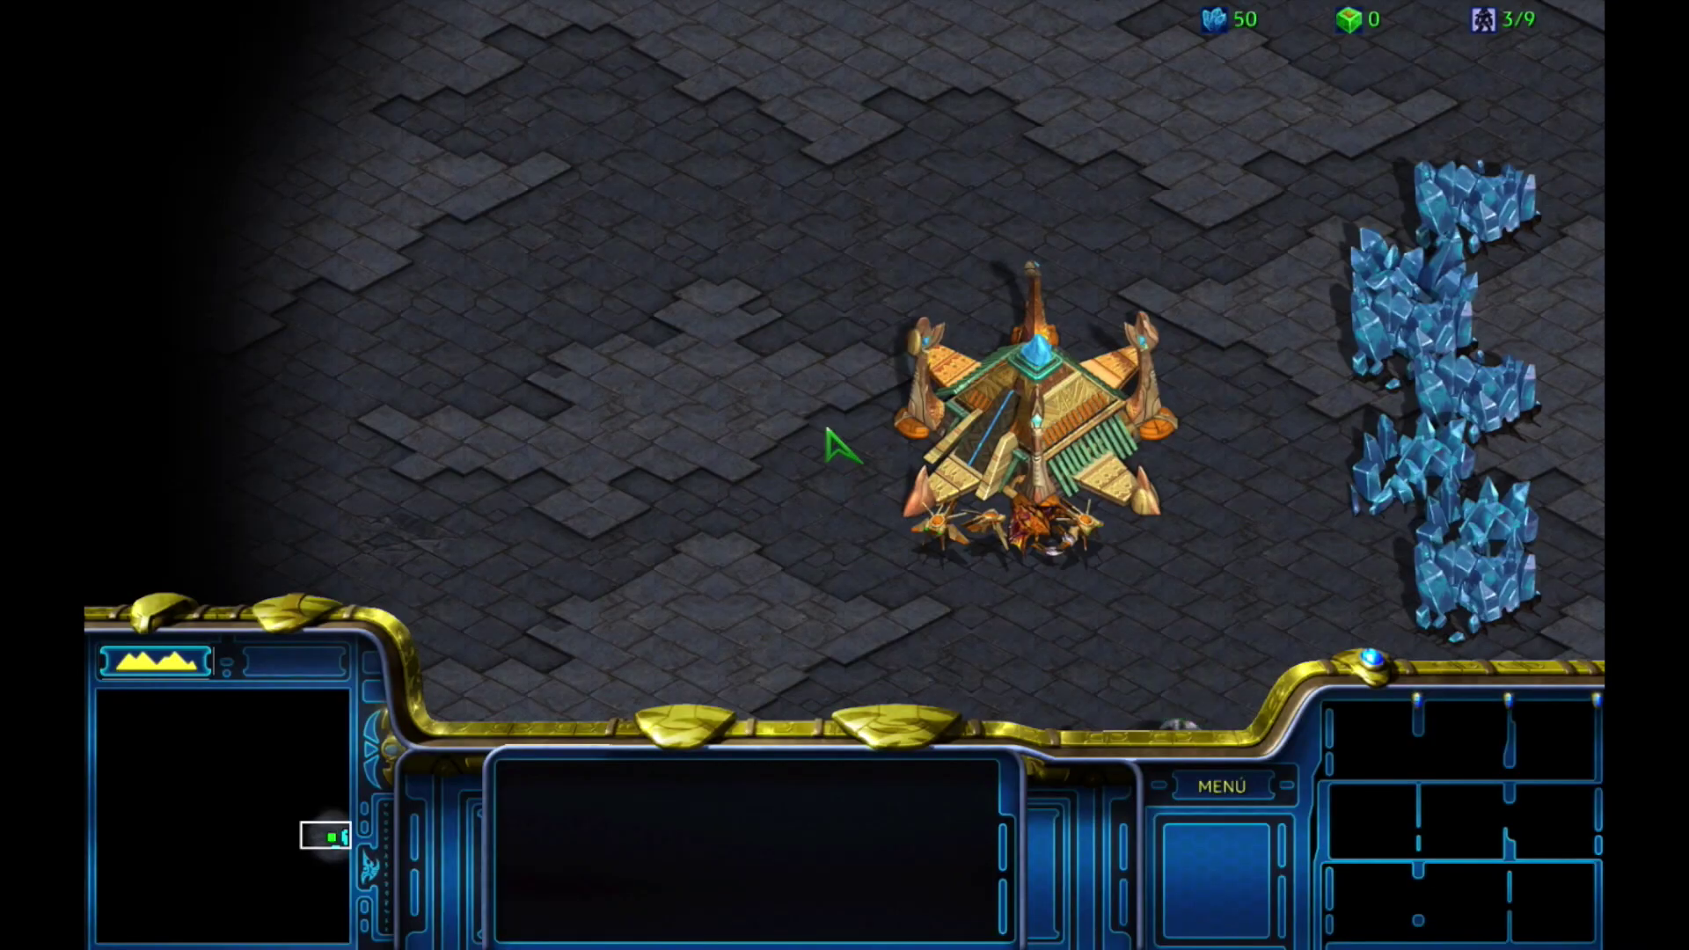
# Send the starting probes to mine the crystals and train another probe at the Nexus.
pyautogui.moveTo(831, 435); pyautogui.dragTo(1113, 563)
pyautogui.rightClick(1408, 479)
pyautogui.click(1113, 392)
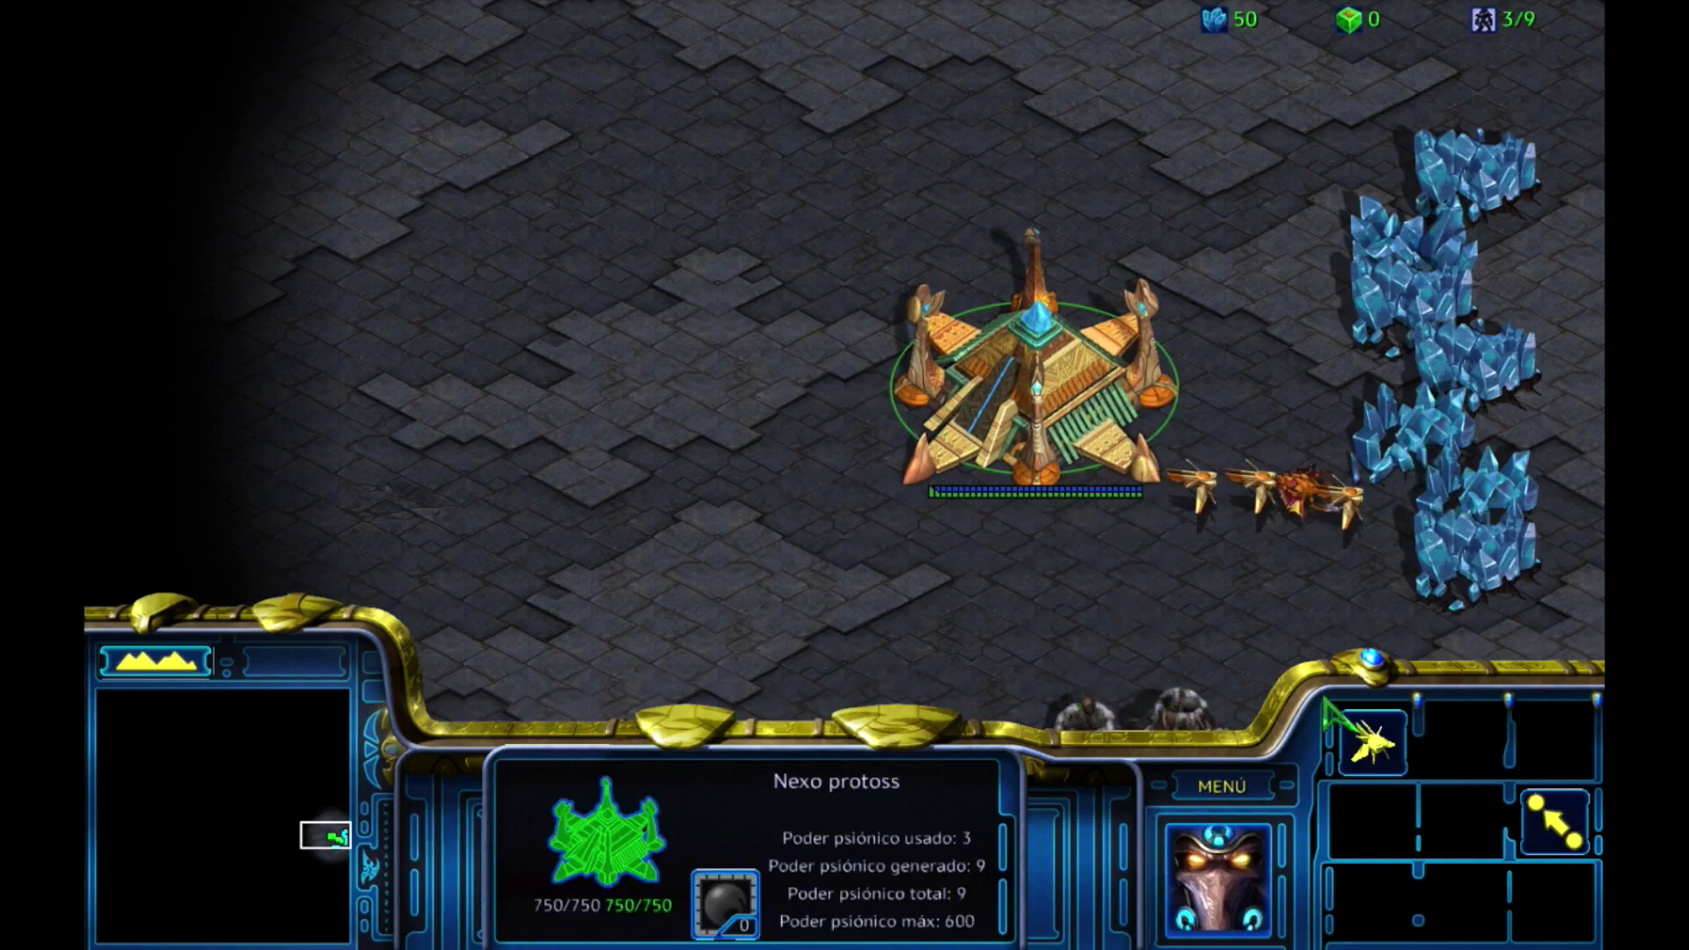
pyautogui.click(1373, 743)
# Move one probe away from the crystals, around the Nexus, to the open ground on its far side.
pyautogui.click(1387, 514)
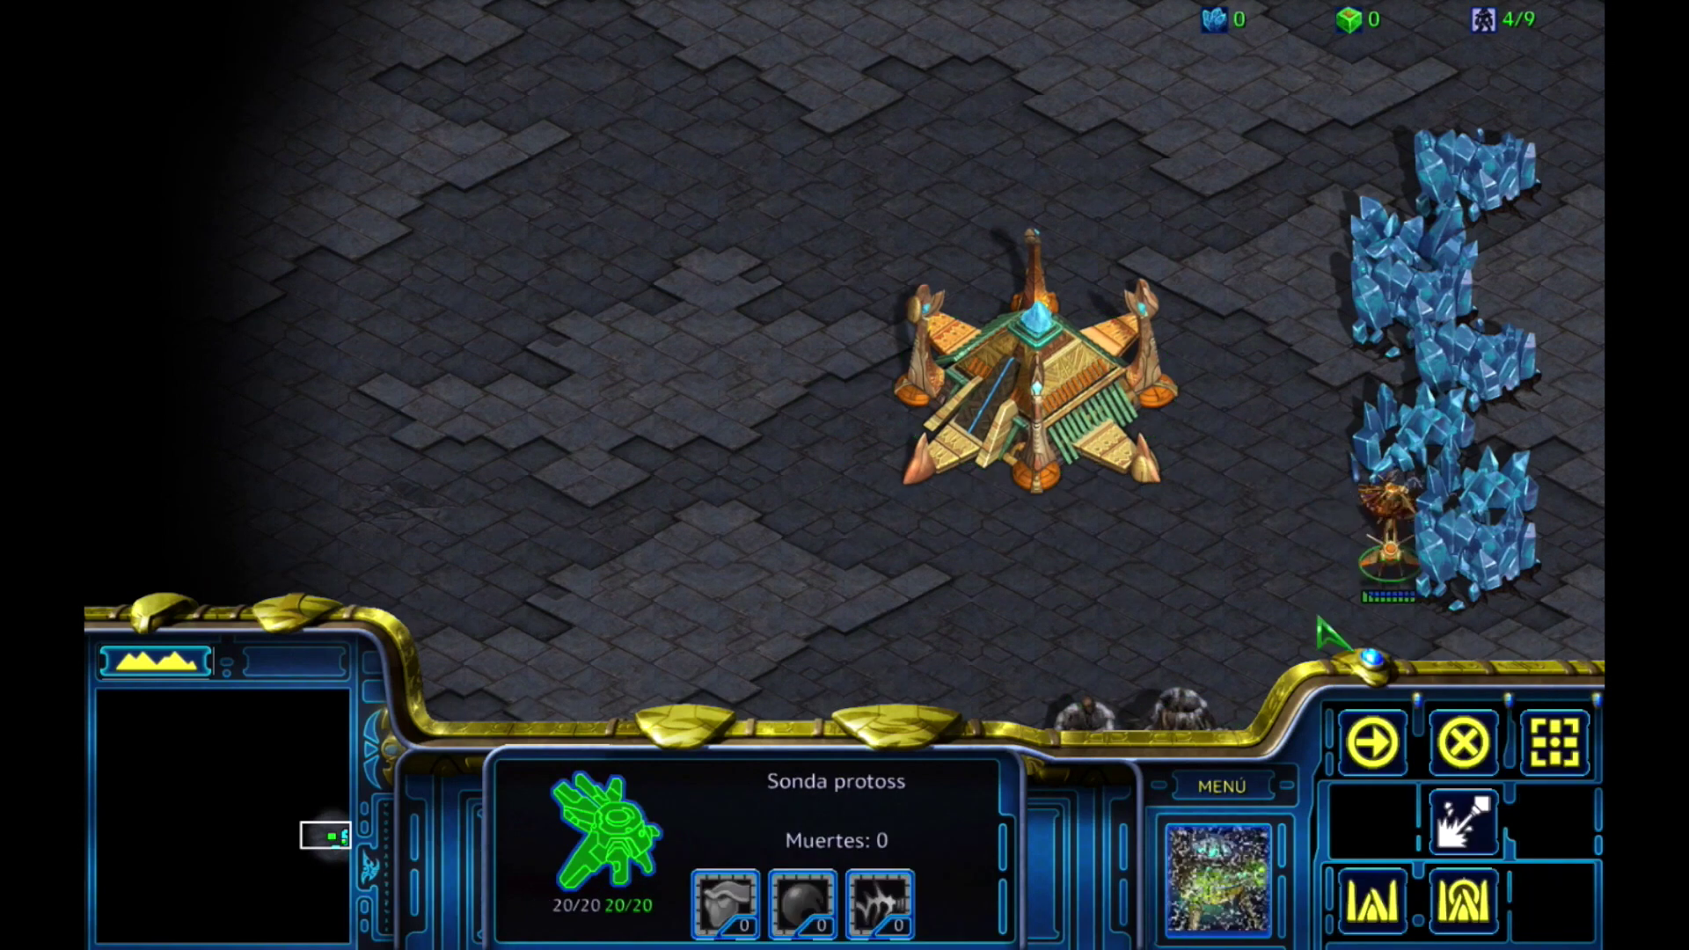
pyautogui.rightClick(1183, 615)
pyautogui.rightClick(829, 585)
pyautogui.rightClick(754, 280)
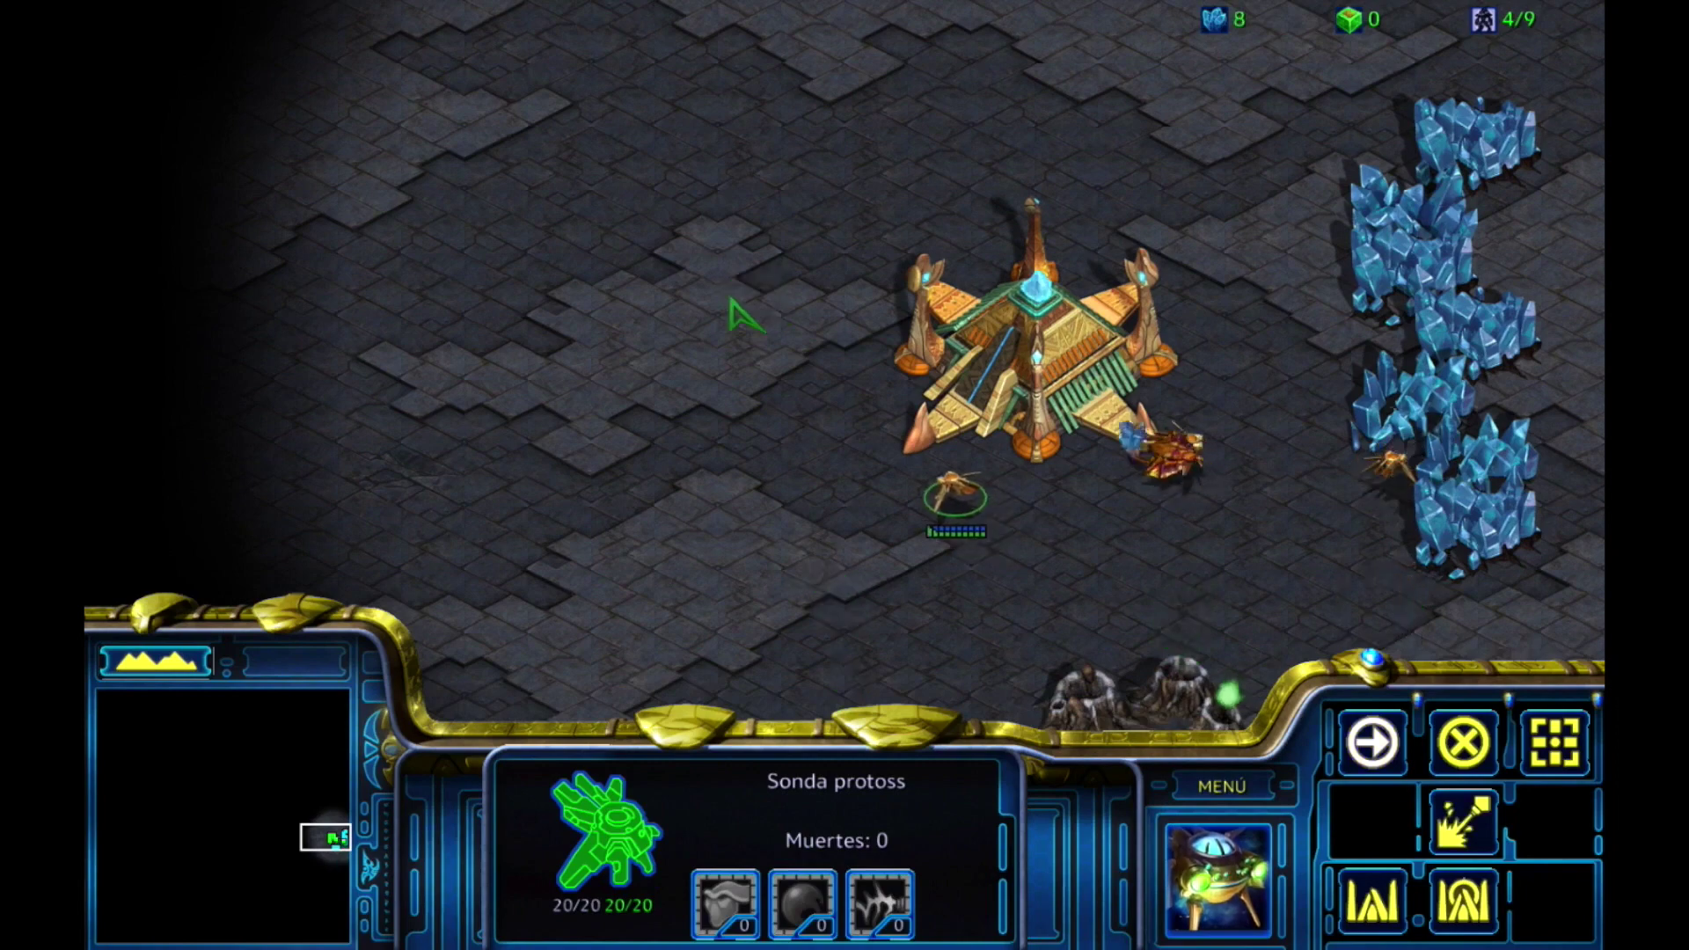
pyautogui.rightClick(690, 249)
pyautogui.press('Up')
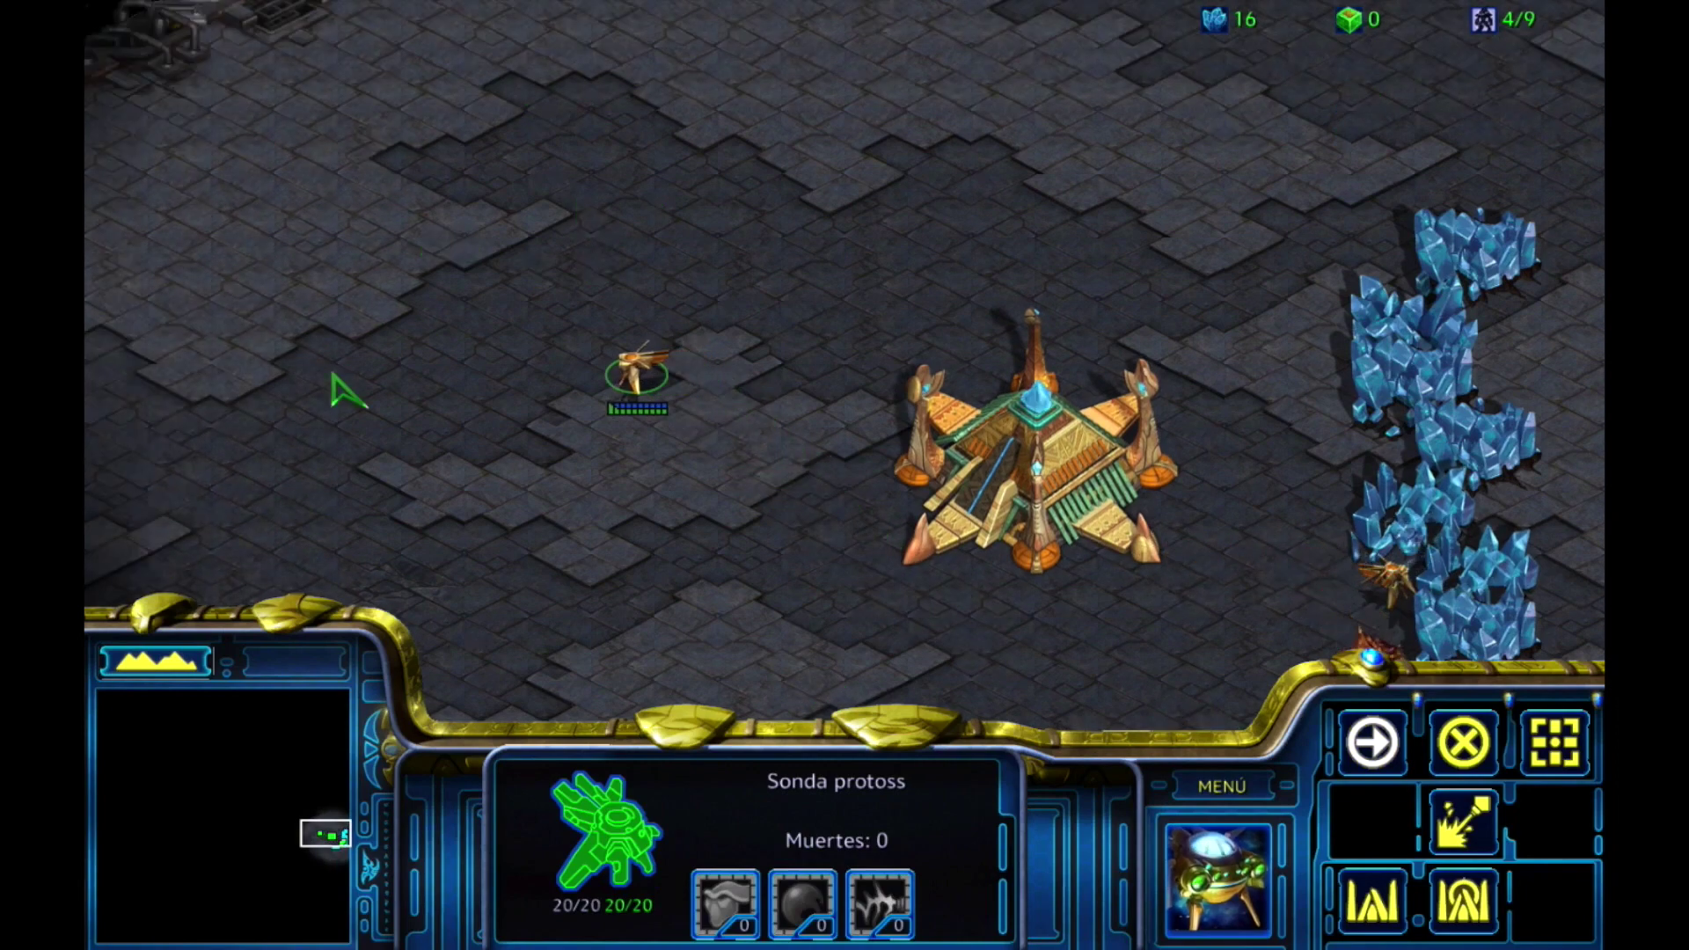
pyautogui.moveTo(166, 904)
pyautogui.rightClick(671, 317)
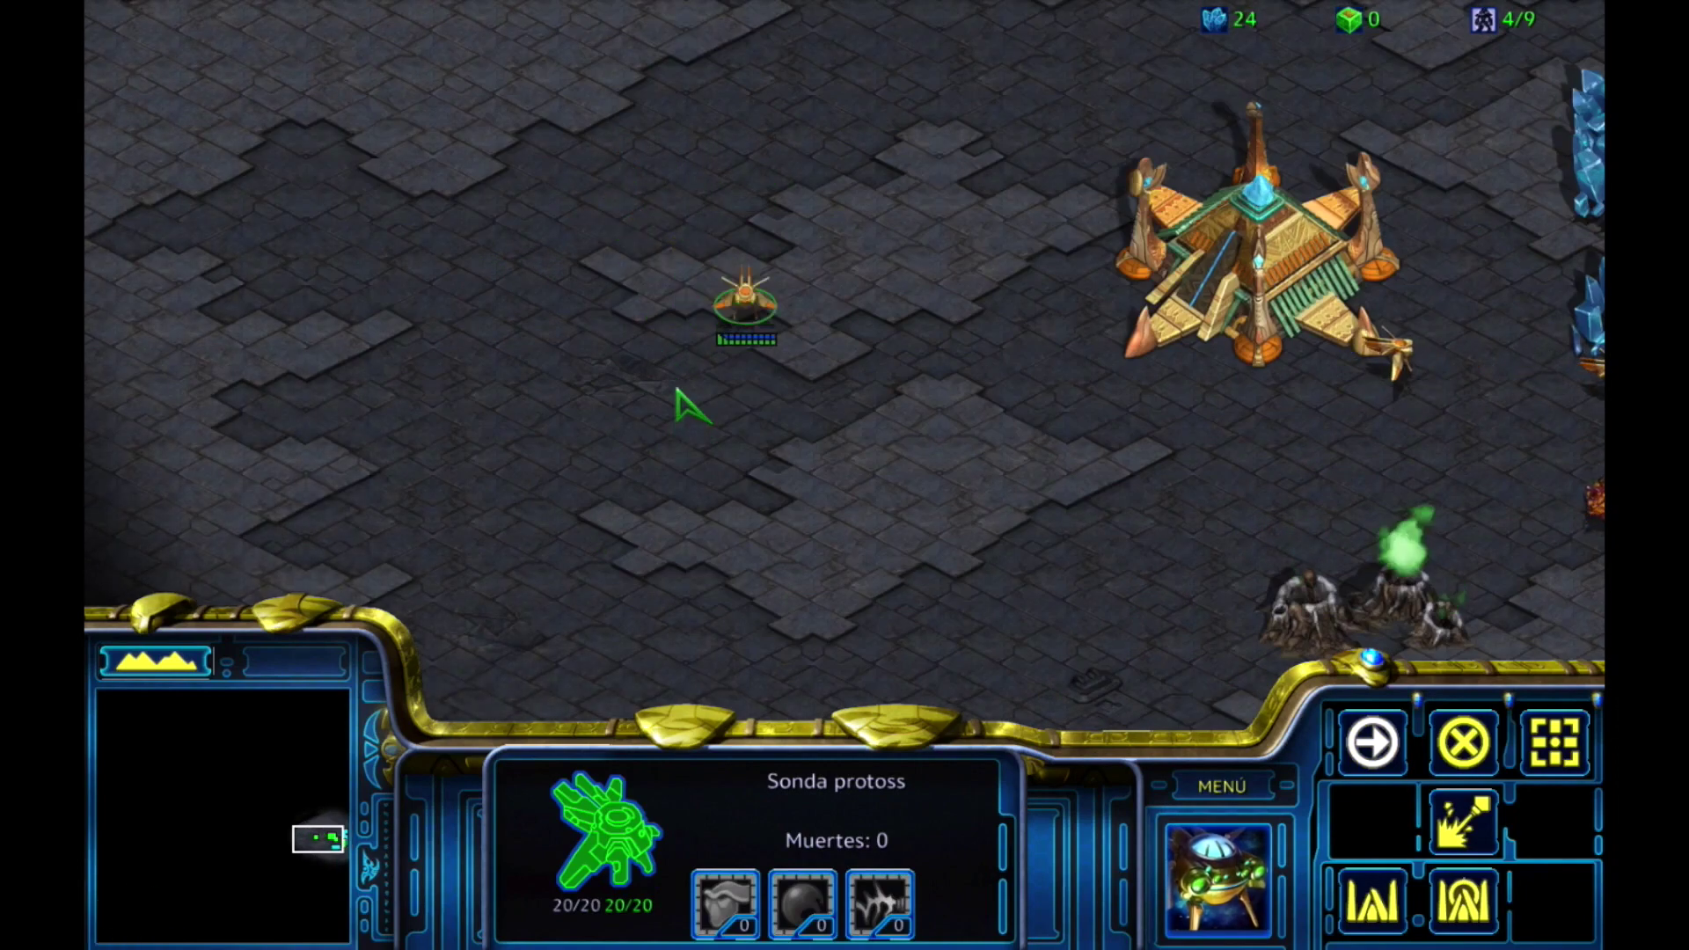
pyautogui.click(1465, 818)
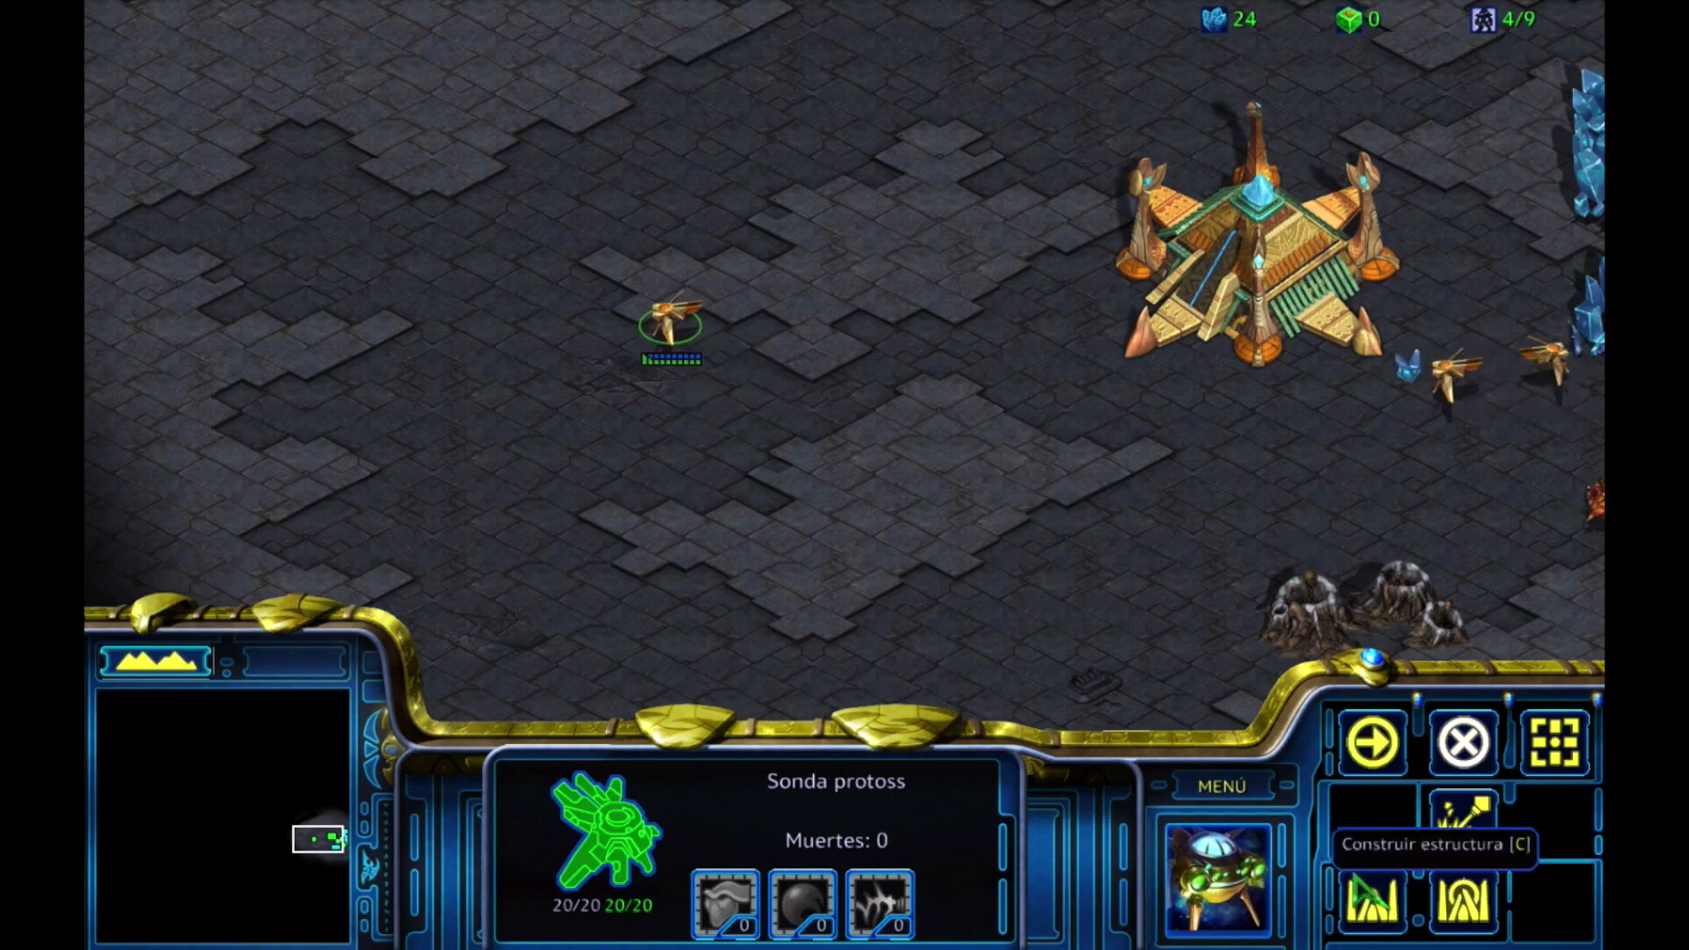
pyautogui.press('Right')
pyautogui.press('Up')
pyautogui.press('Down')
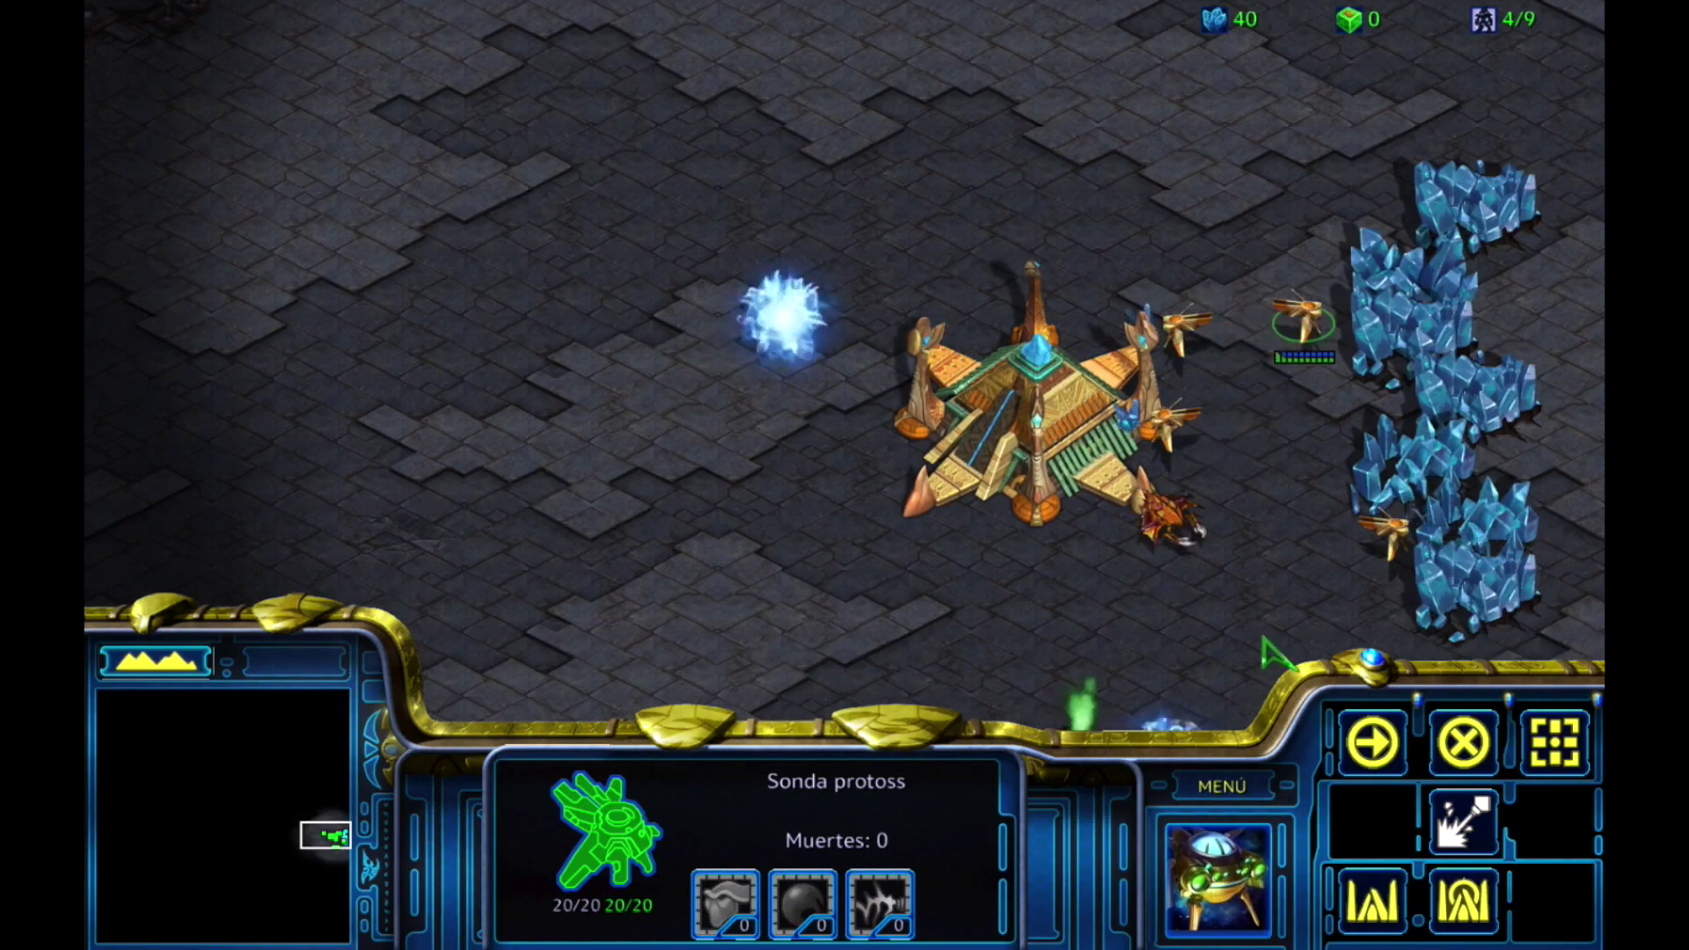
# End the mission by exiting StarCraft and close the Battle.net window.
pyautogui.press('F10')
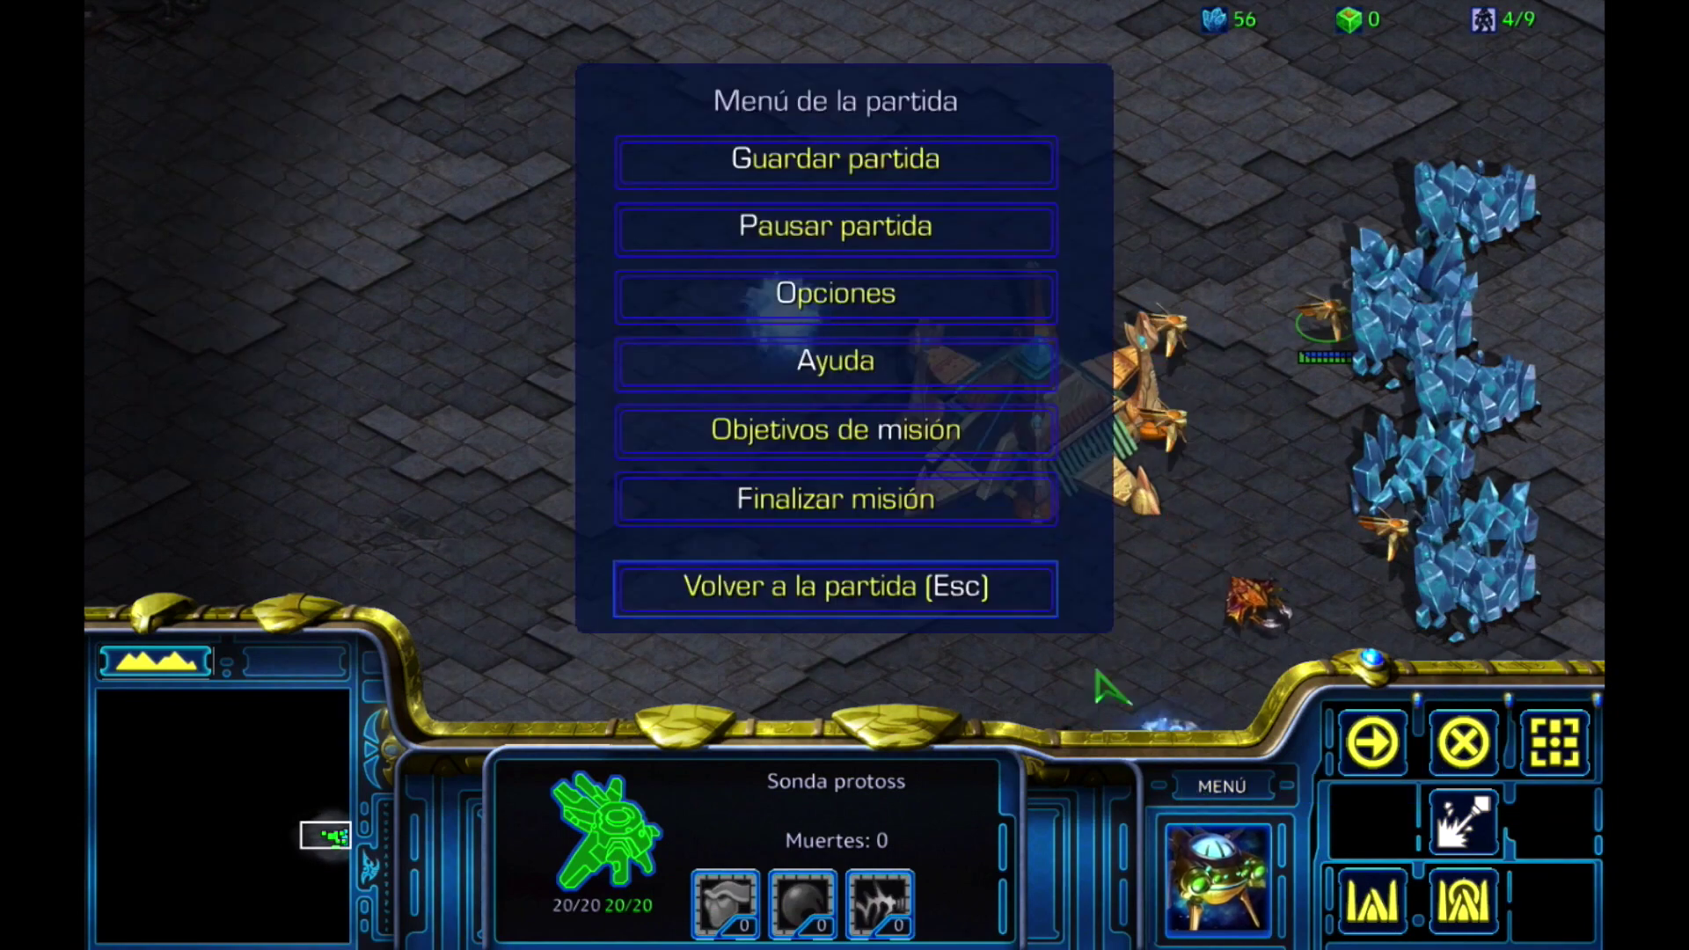
pyautogui.click(877, 503)
pyautogui.click(852, 368)
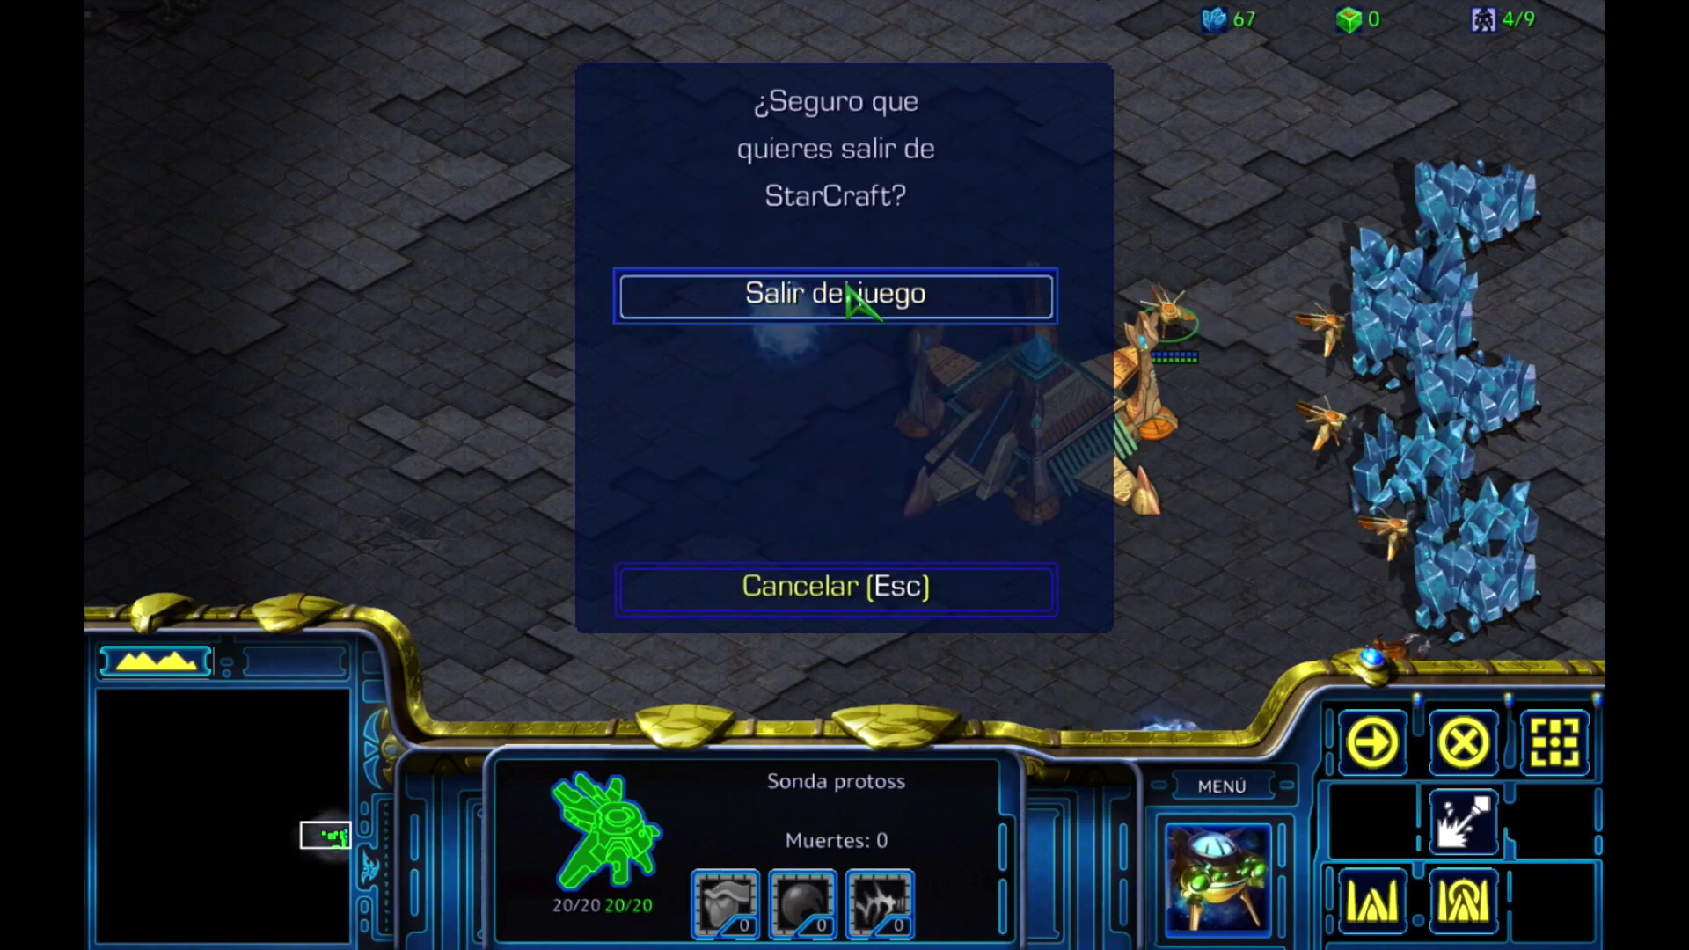
pyautogui.click(847, 288)
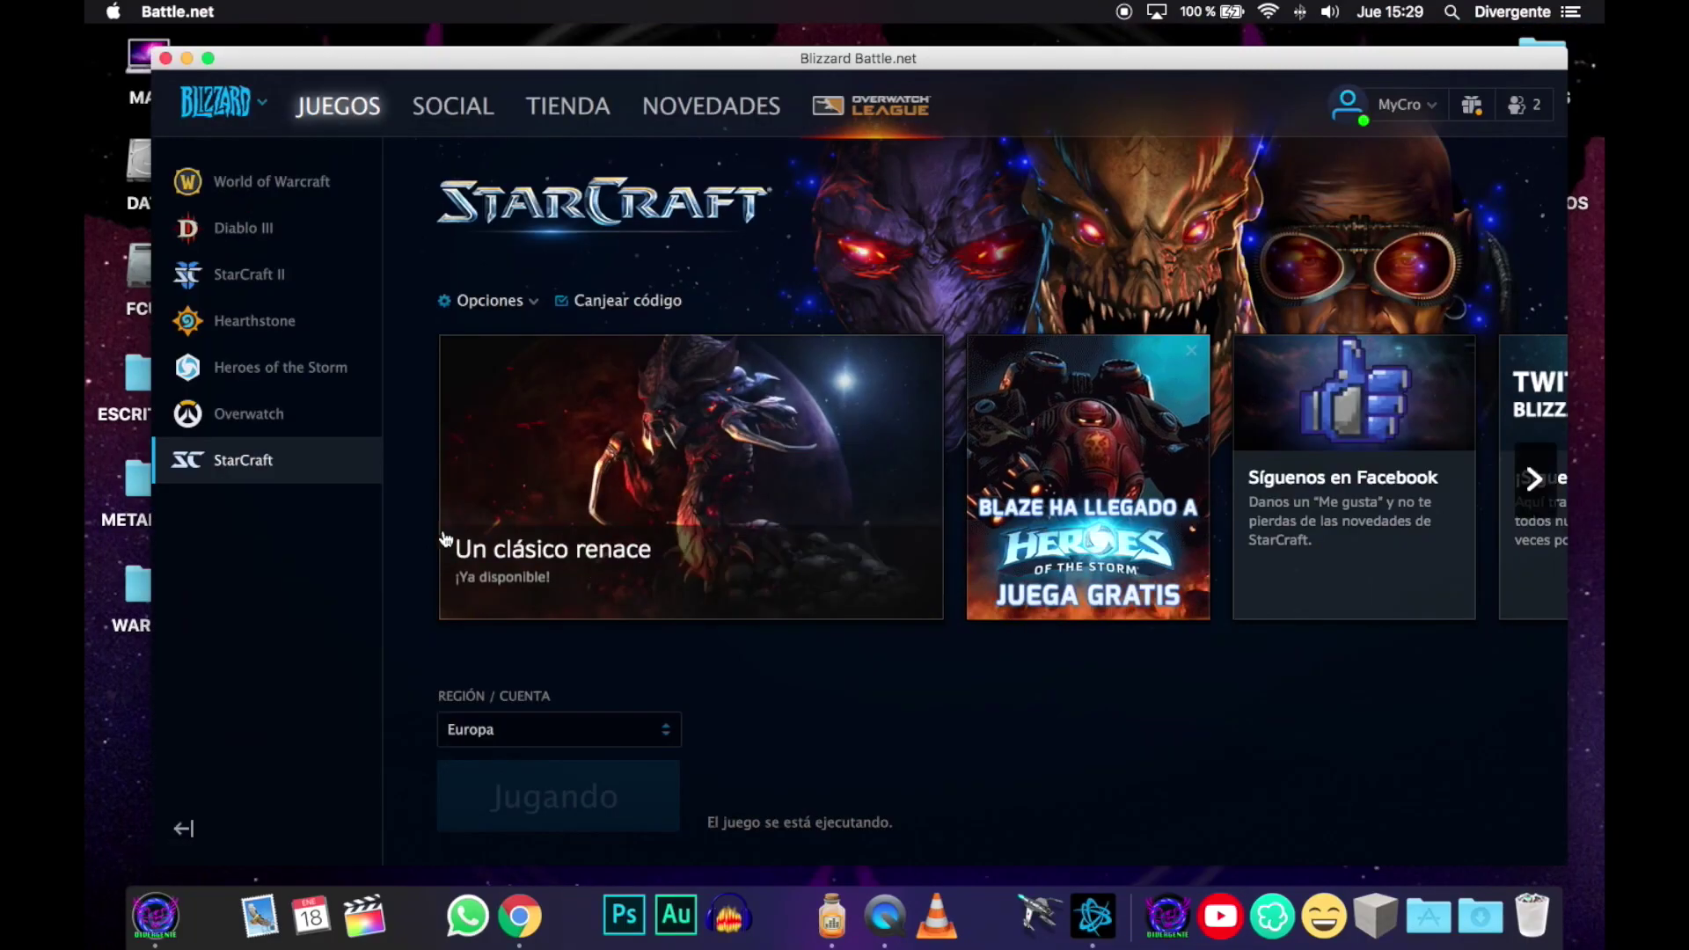
pyautogui.click(165, 58)
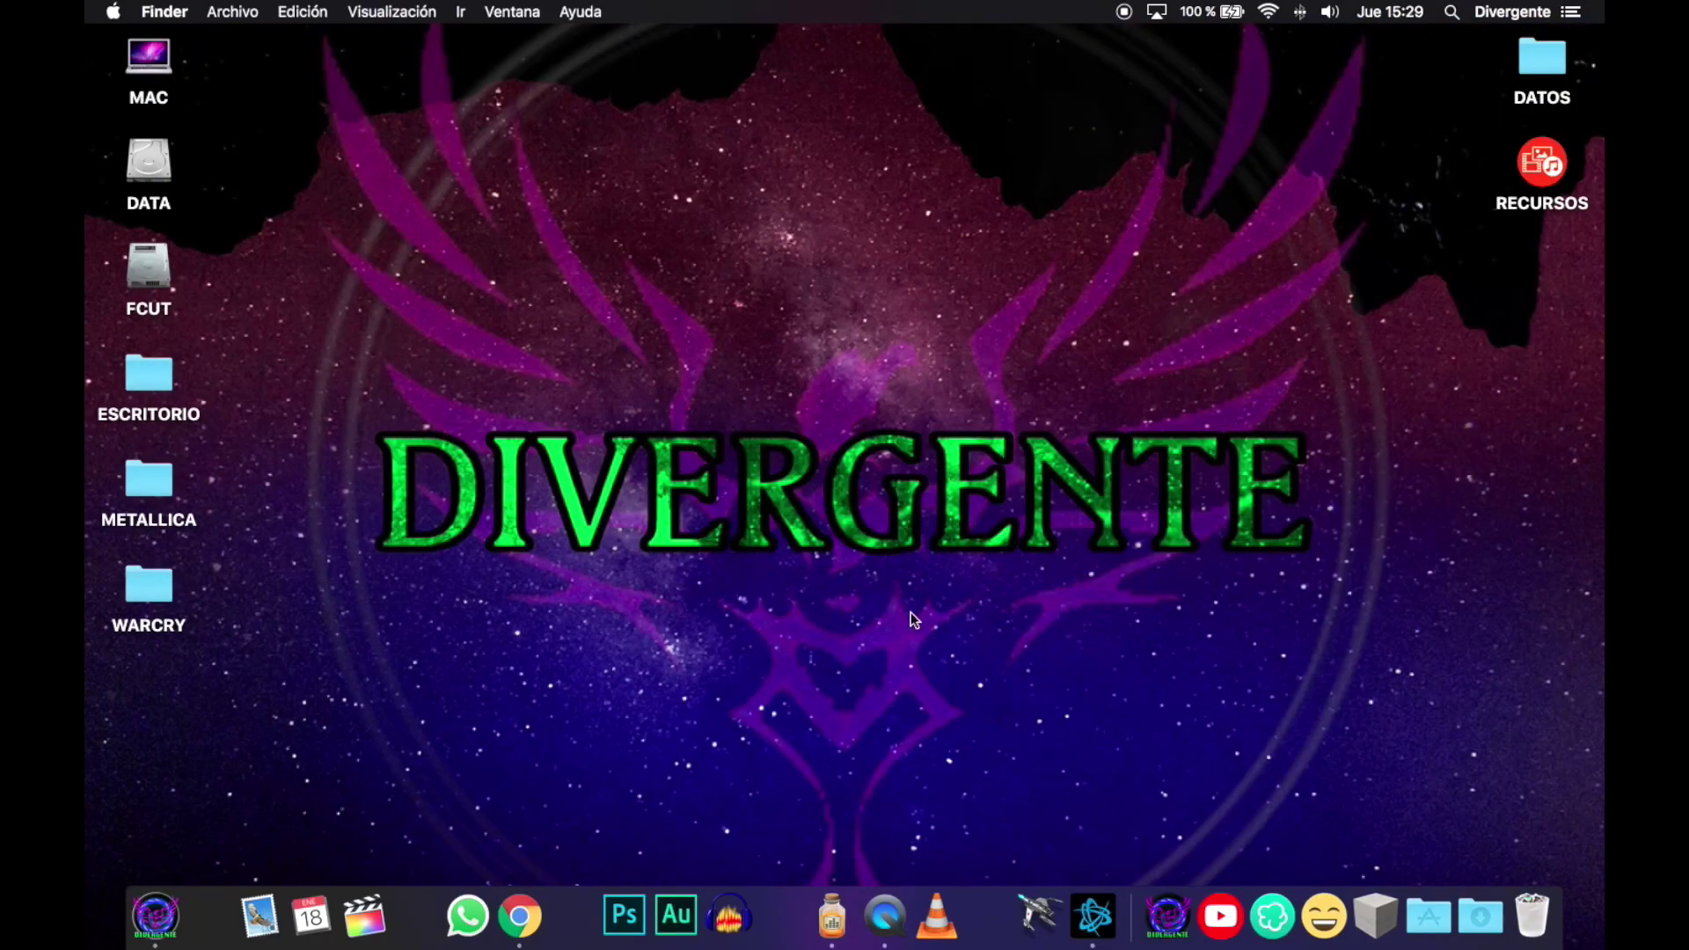
# Switch back to Audio Hijack to return to the System Audio recording.
pyautogui.click(834, 917)
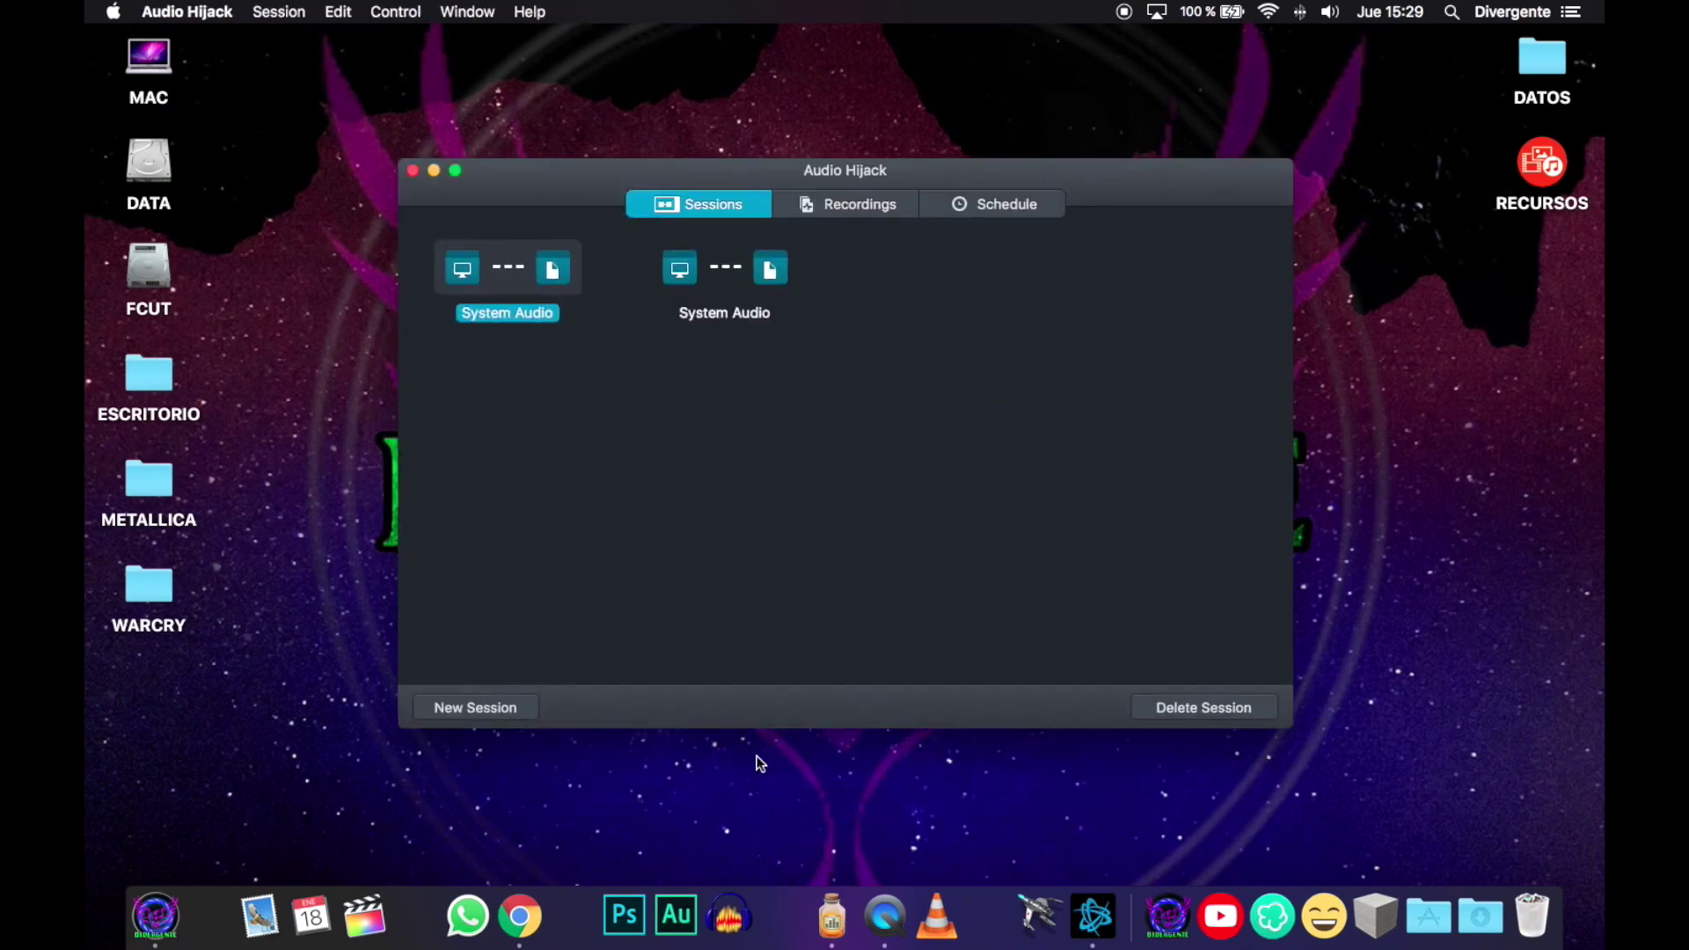